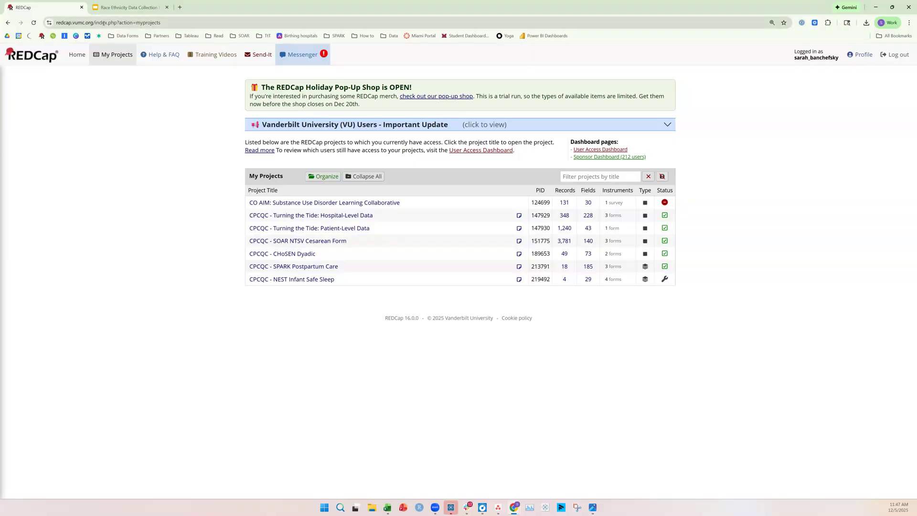
# - Open the CPCQC - SPARK Postpartum Care project from the project list
pyautogui.moveTo(94, 22); pyautogui.dragTo(58, 24)
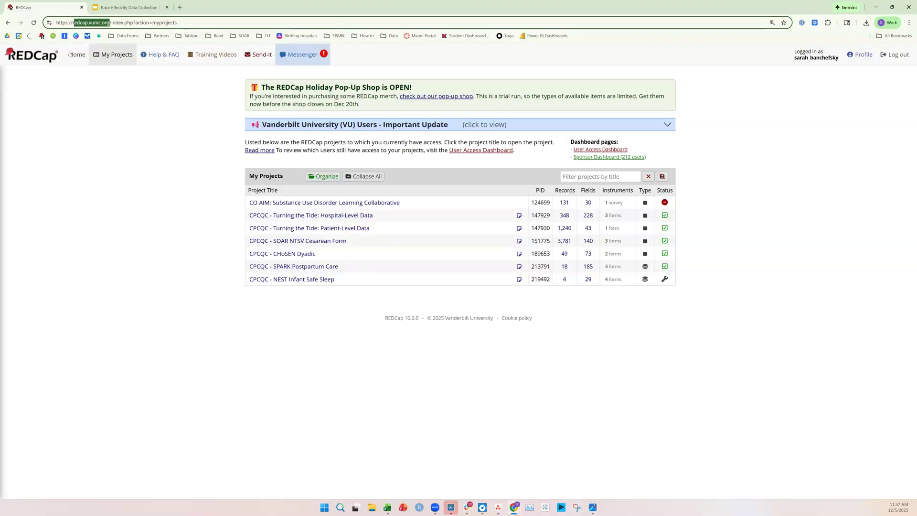
pyautogui.click(72, 23)
pyautogui.moveTo(309, 265); pyautogui.dragTo(206, 275)
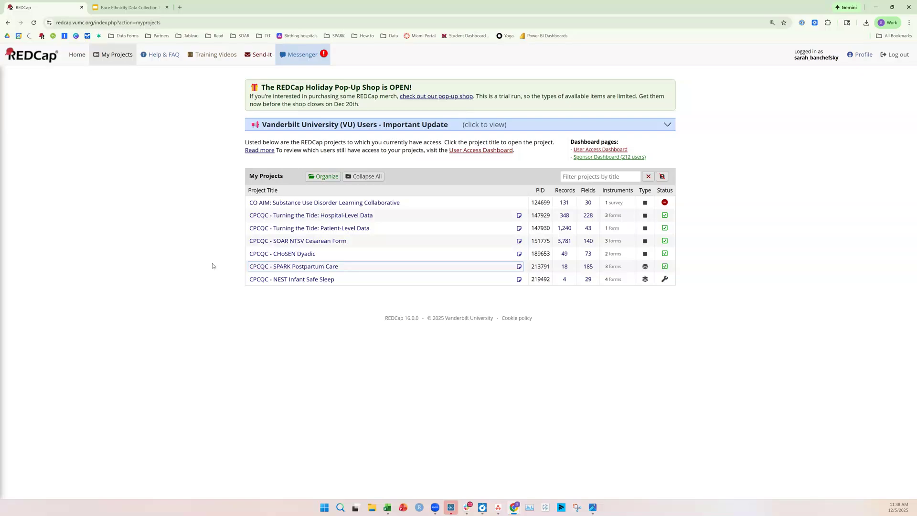
pyautogui.click(302, 273)
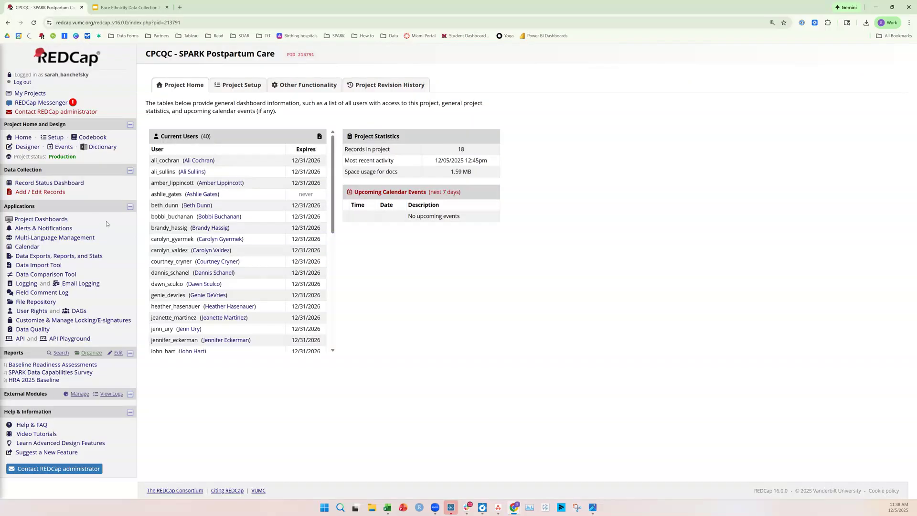
# - Go to the project's Record Status Dashboard and add a new record from there
pyautogui.moveTo(4, 170)
pyautogui.mouseDown()
pyautogui.moveTo(16, 170)
pyautogui.moveTo(3, 171)
pyautogui.mouseUp()
pyautogui.click(58, 185)
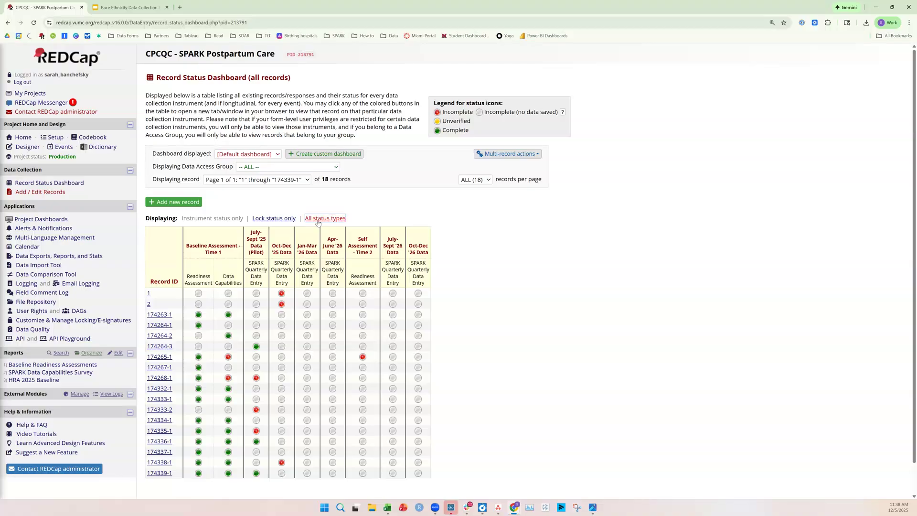
pyautogui.scroll(-1, 231, 354)
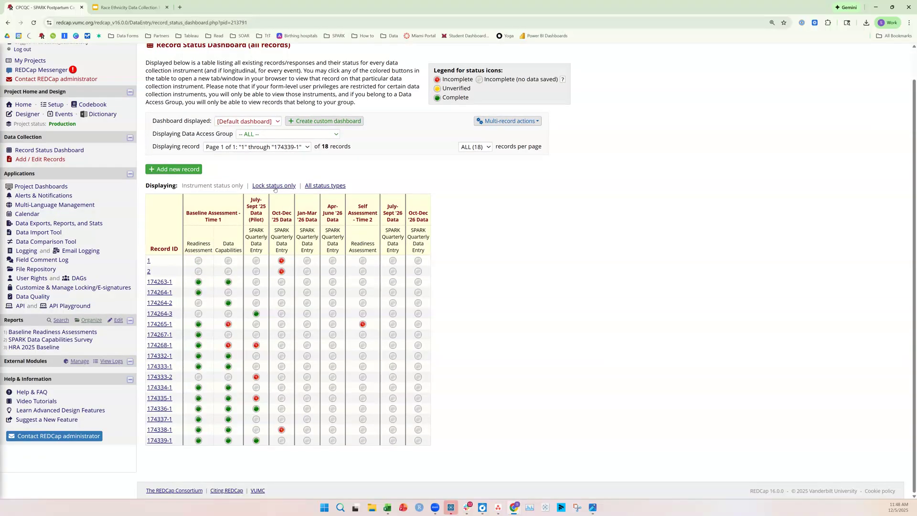
pyautogui.moveTo(154, 134); pyautogui.dragTo(233, 134)
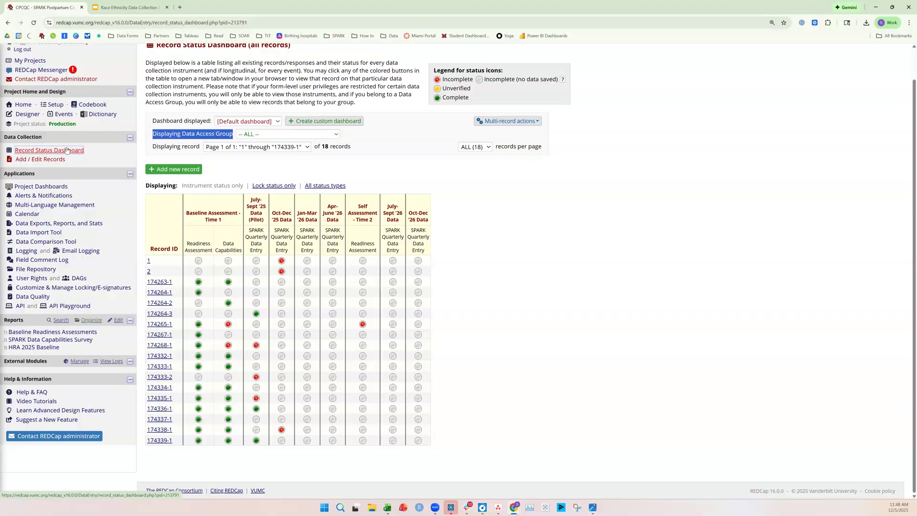
pyautogui.click(192, 170)
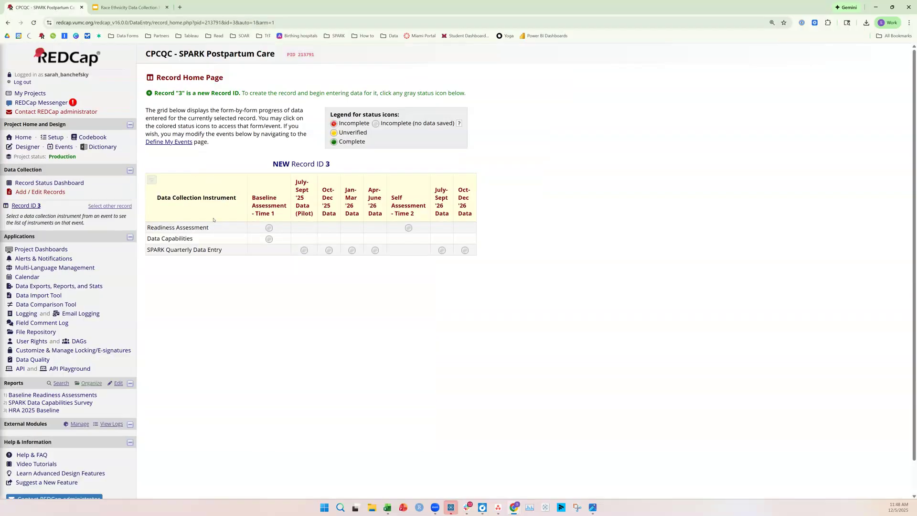
# - Examine the new record's data collection instruments: Readiness Assessment, Data Capabilities and SPARK Quarterly Data Entry
pyautogui.moveTo(158, 198); pyautogui.dragTo(234, 198)
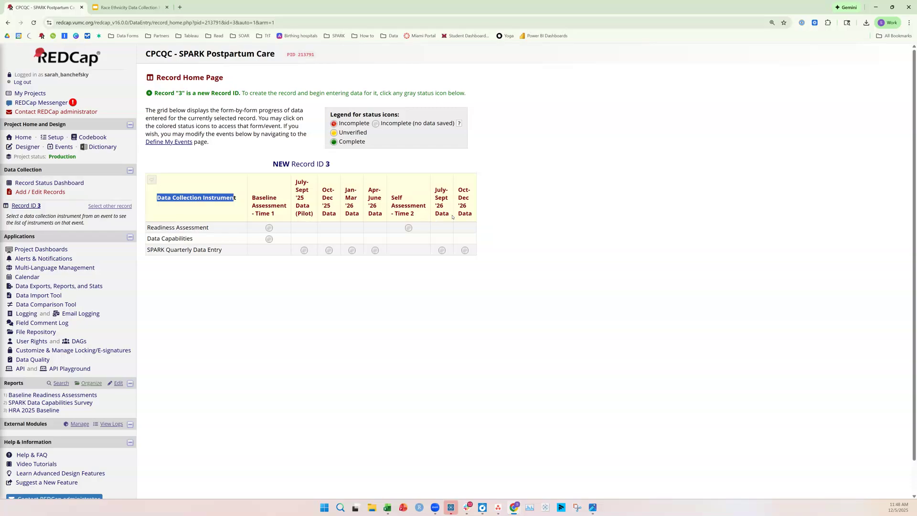
pyautogui.keyDown('shift'); pyautogui.click(238, 232); pyautogui.keyUp('shift')
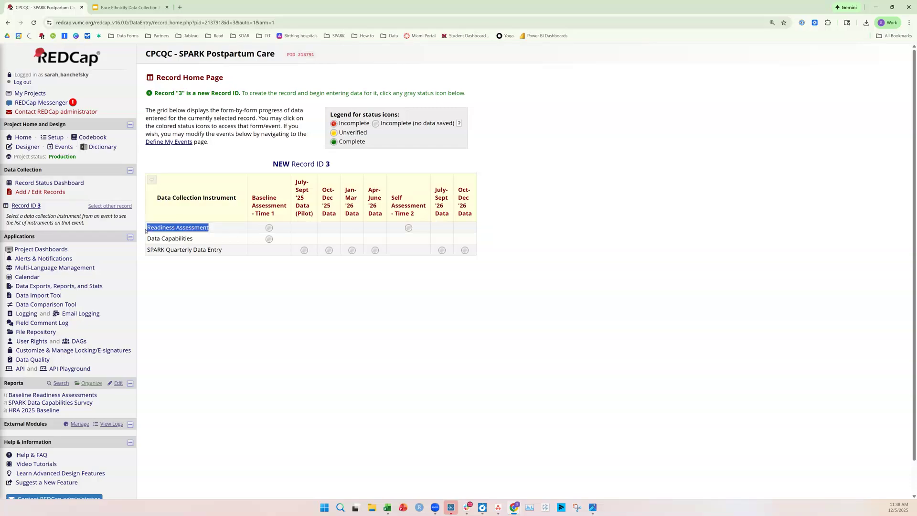
pyautogui.click(231, 213)
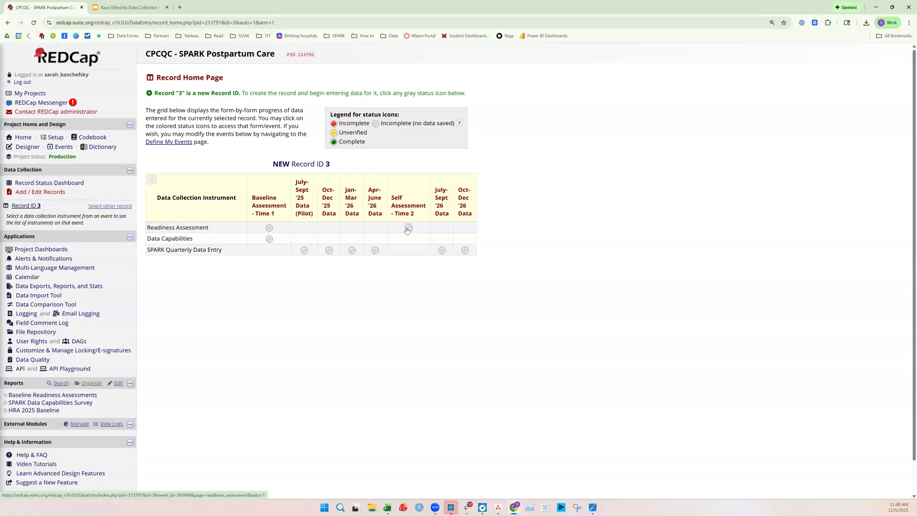
pyautogui.moveTo(141, 240); pyautogui.dragTo(253, 238)
pyautogui.click(255, 239)
pyautogui.tripleClick(156, 252)
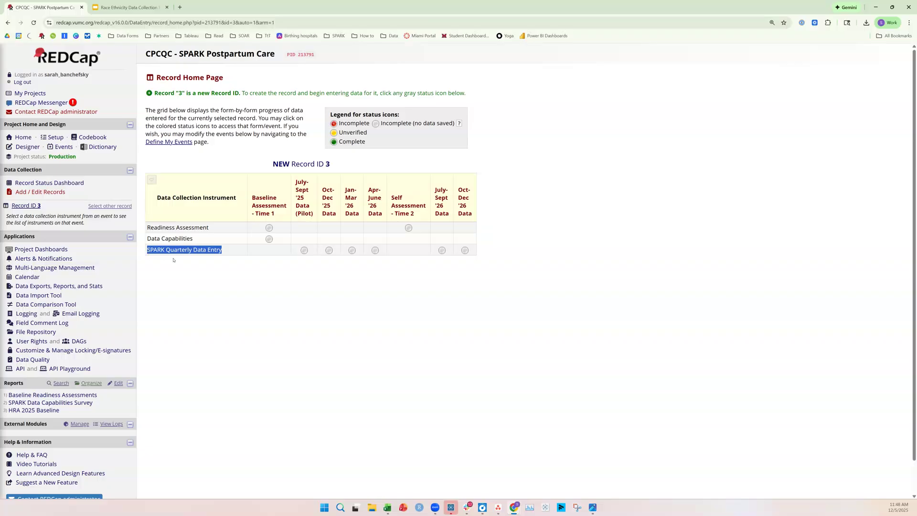
pyautogui.click(191, 262)
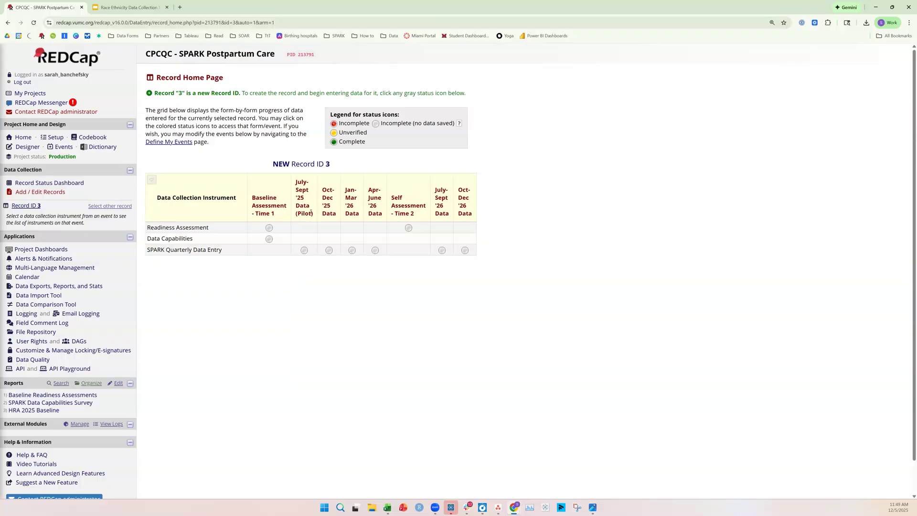
# - Open the new record's SPARK Quarterly Data Entry form for the Oct-Dec '25 Data event
pyautogui.moveTo(313, 214); pyautogui.dragTo(294, 216)
pyautogui.moveTo(323, 191); pyautogui.dragTo(337, 215)
pyautogui.click(339, 271)
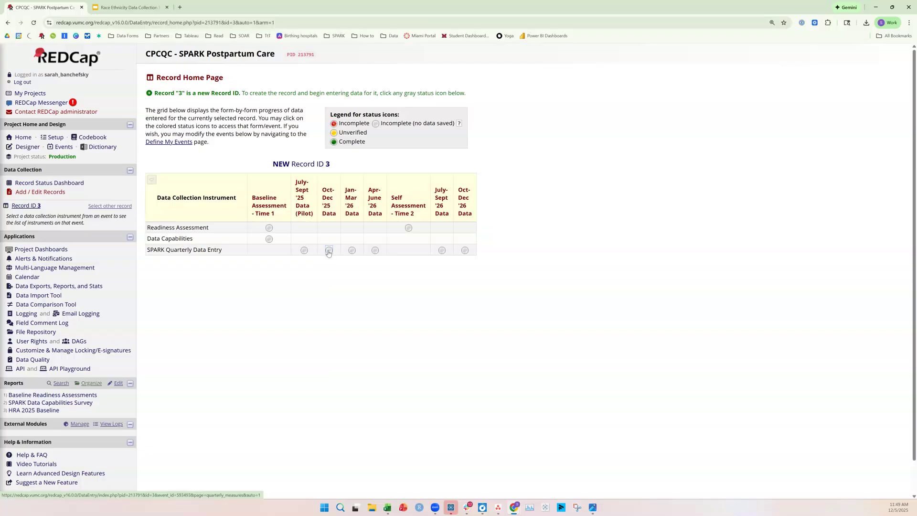
pyautogui.click(329, 251)
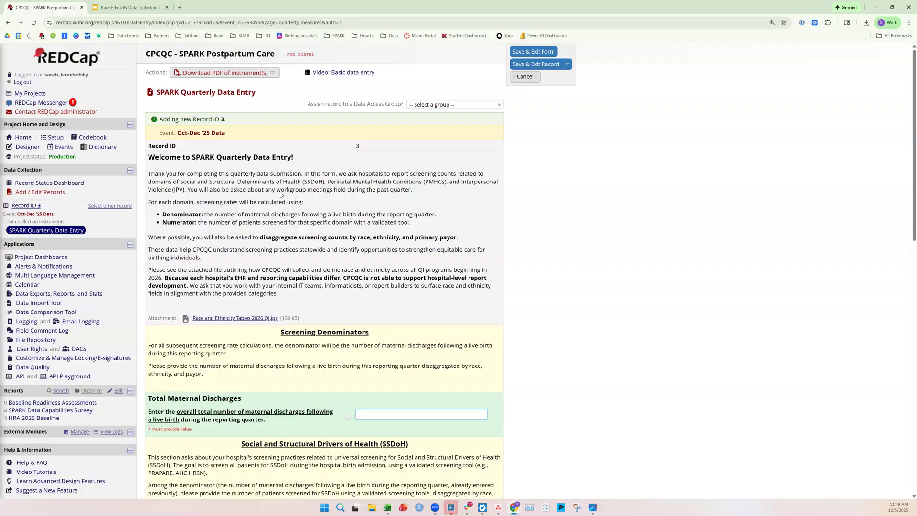
# - Read the quarterly form's welcome instructions, including the disaggregation request and the attached race and ethnicity tables file
pyautogui.moveTo(151, 155); pyautogui.dragTo(302, 296)
pyautogui.click(303, 296)
pyautogui.moveTo(180, 183); pyautogui.dragTo(324, 183)
pyautogui.click(446, 182)
pyautogui.moveTo(257, 237); pyautogui.dragTo(455, 237)
pyautogui.moveTo(174, 318); pyautogui.dragTo(298, 319)
pyautogui.click(300, 320)
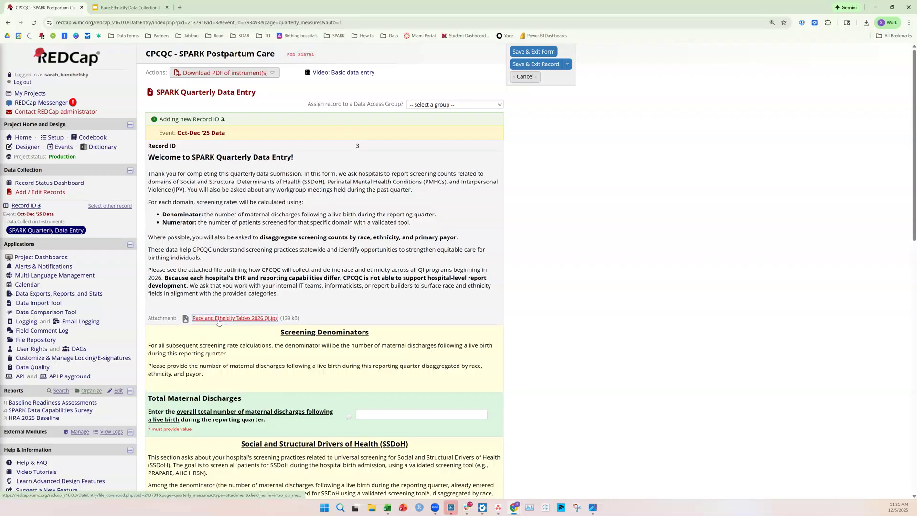
# - Switch to the Race Ethnicity Data Collection Proposal in Google Slides and present the race and ethnicity definitions slide as a slideshow
pyautogui.click(144, 10)
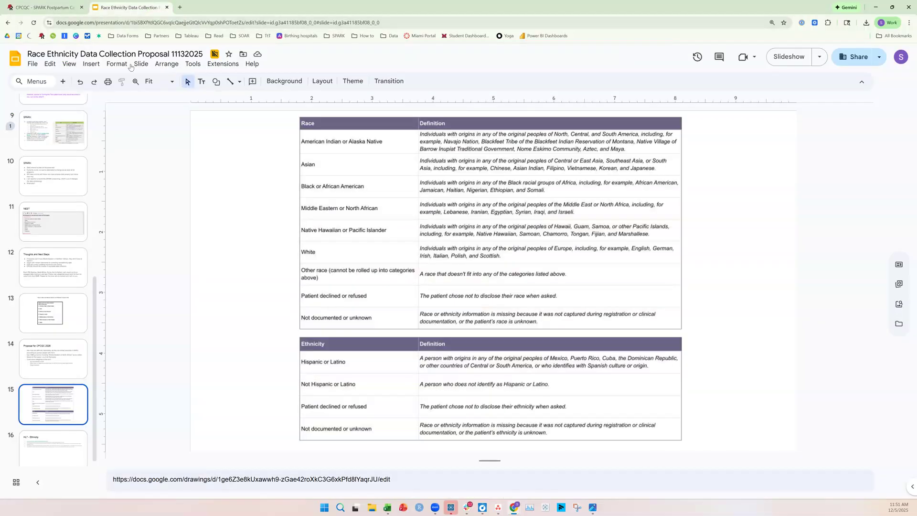
pyautogui.click(90, 64)
pyautogui.moveTo(78, 67)
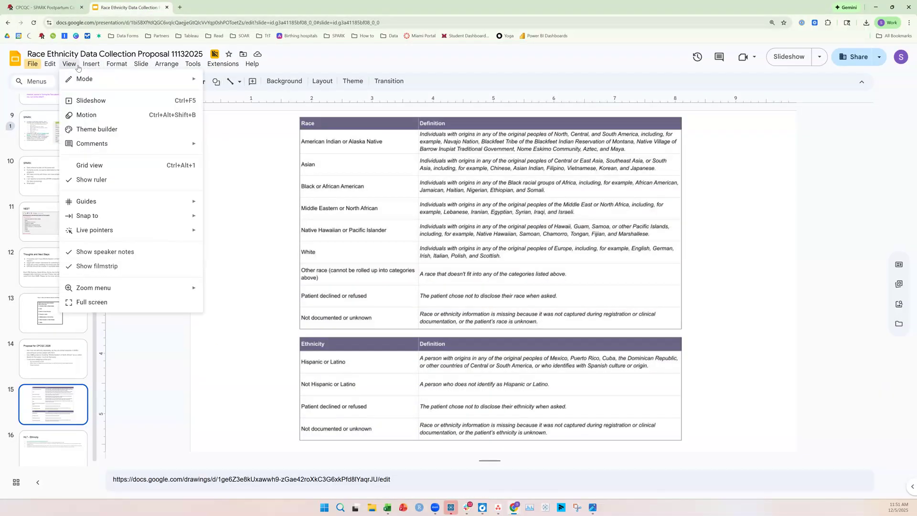
pyautogui.click(773, 62)
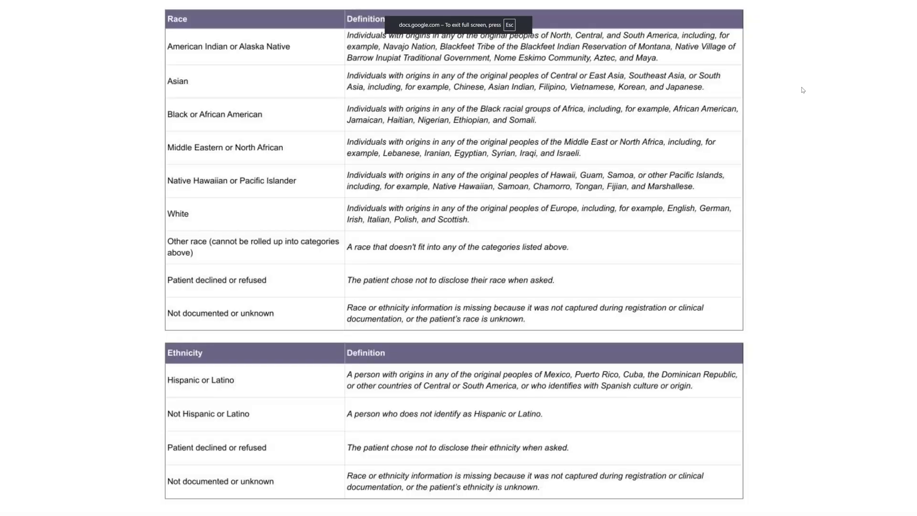
pyautogui.click(119, 86)
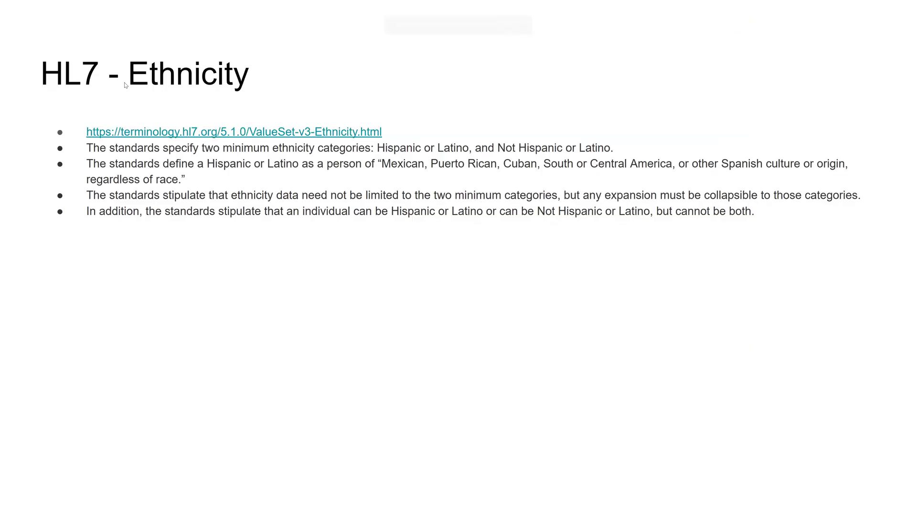
pyautogui.press('Left')
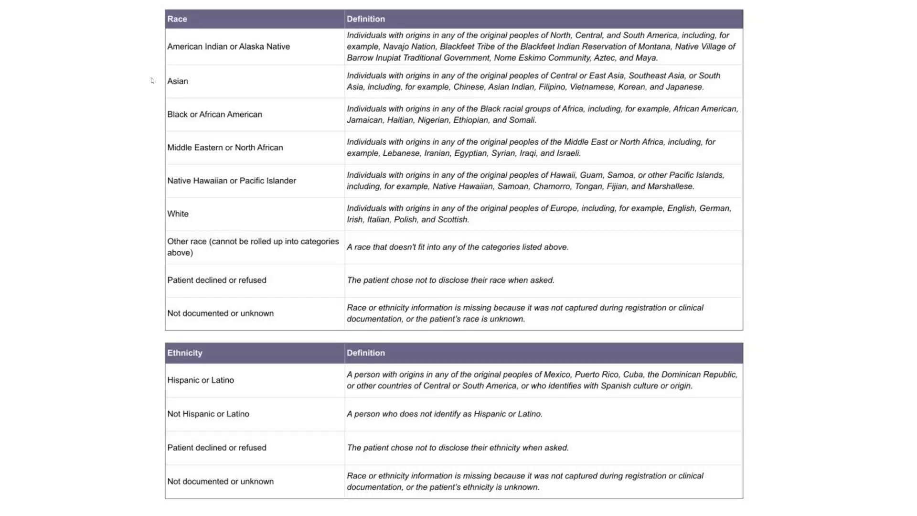
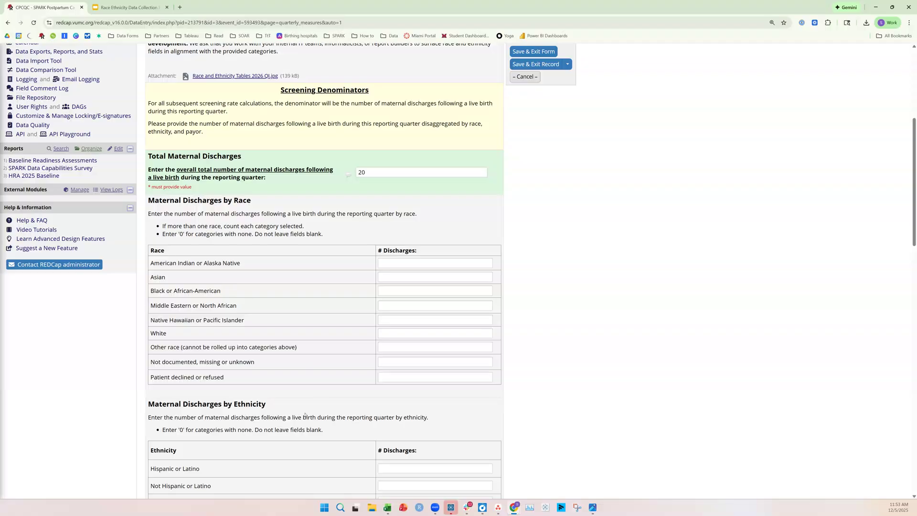
# - Enter 0 discharges for Middle Eastern or North African in the Maternal Discharges by Race table
pyautogui.scroll(-3, 261, 400)
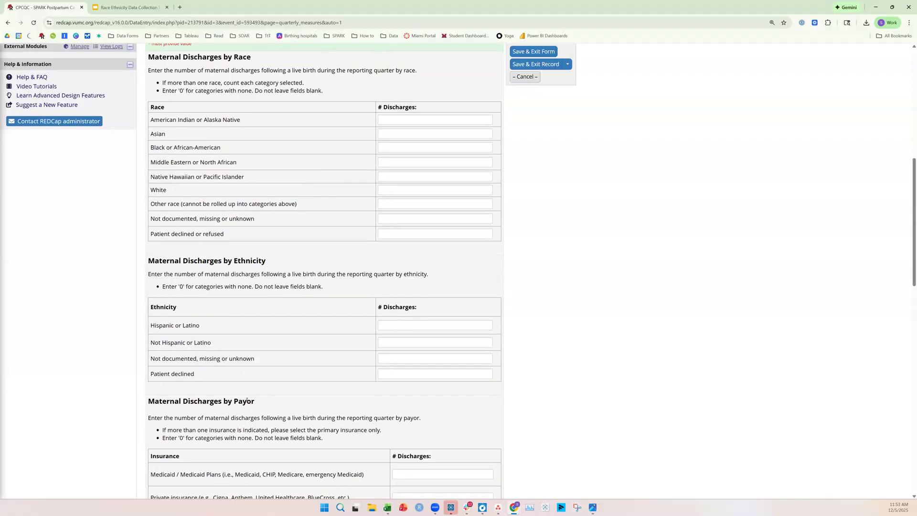
pyautogui.moveTo(250, 401); pyautogui.dragTo(202, 401)
pyautogui.click(230, 400)
pyautogui.click(383, 161)
pyautogui.scroll(1, 344, 113)
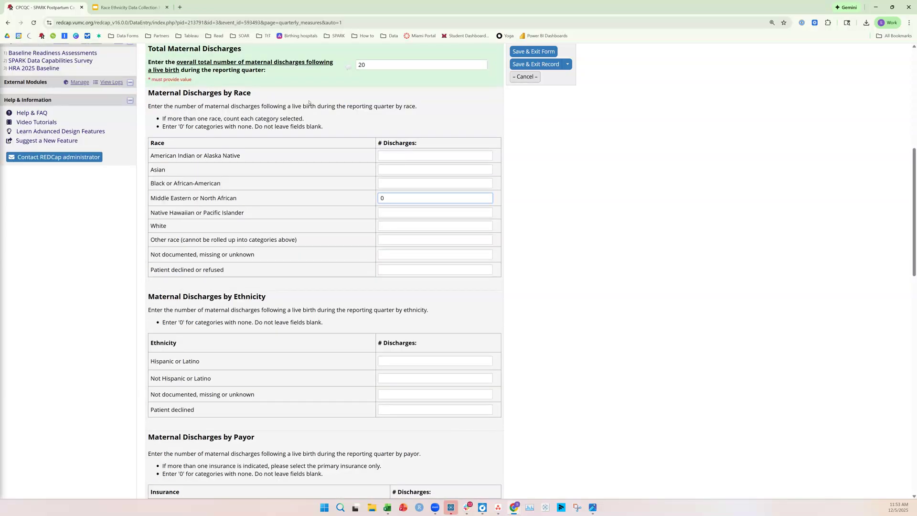
# - Review the maternal discharge tables by race, ethnicity and payor, continuing down to the SSDoH section
pyautogui.doubleClick(159, 143)
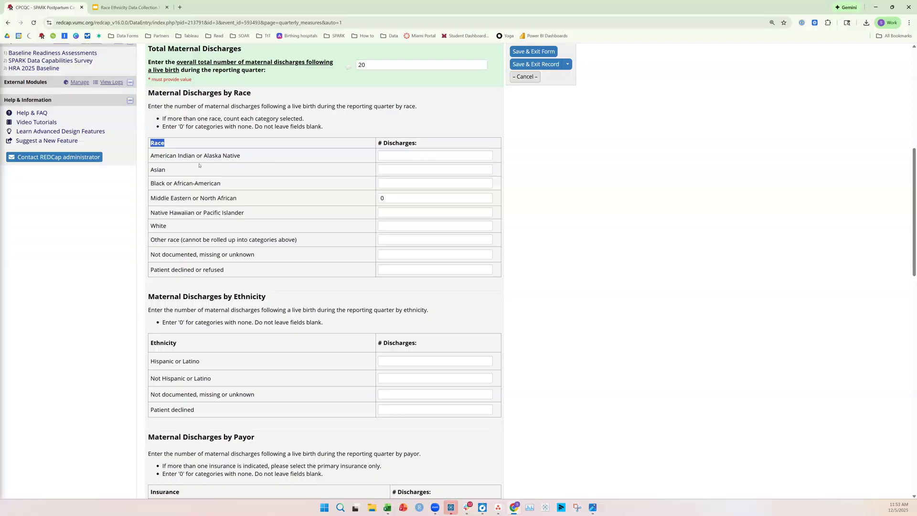
pyautogui.click(425, 158)
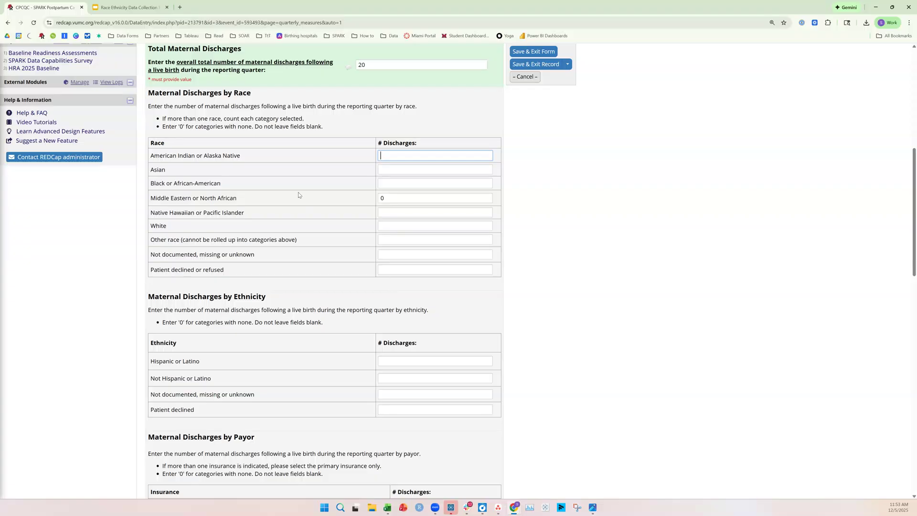
pyautogui.scroll(-1, 298, 194)
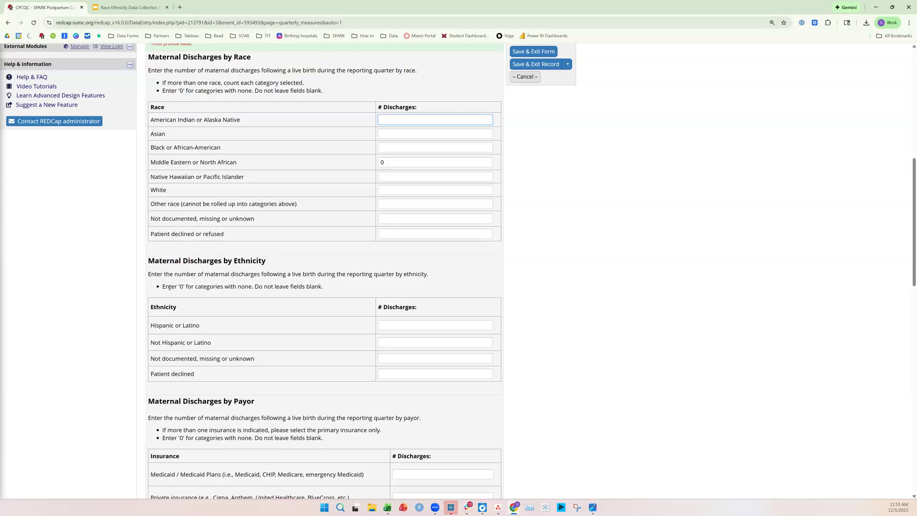
pyautogui.scroll(1, 192, 287)
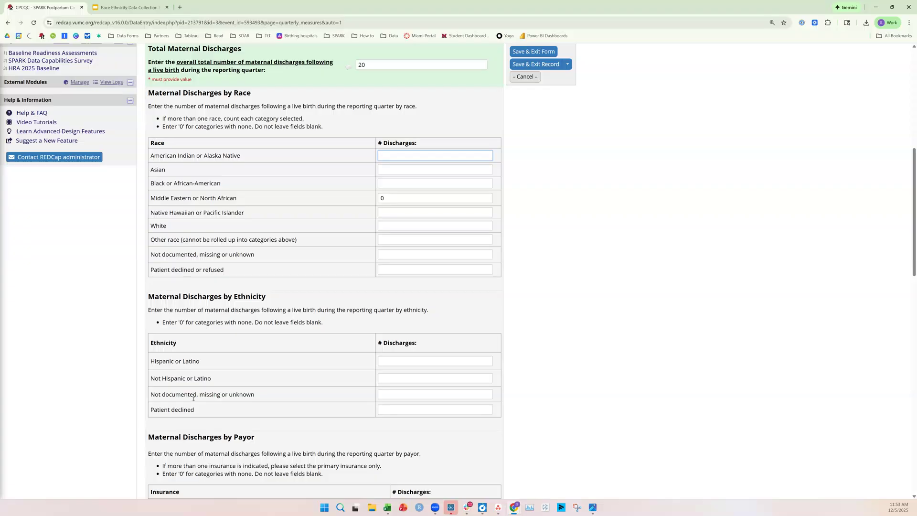
pyautogui.scroll(-4, 307, 299)
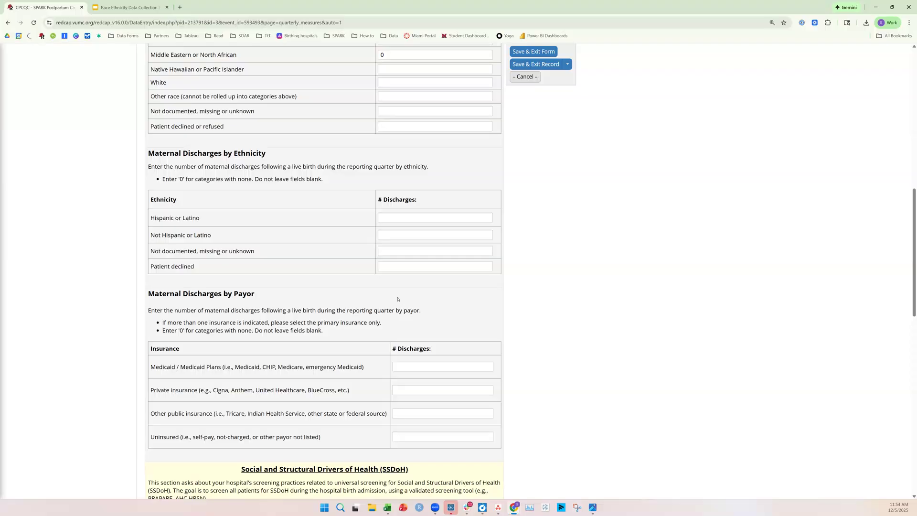
pyautogui.scroll(-1, 398, 293)
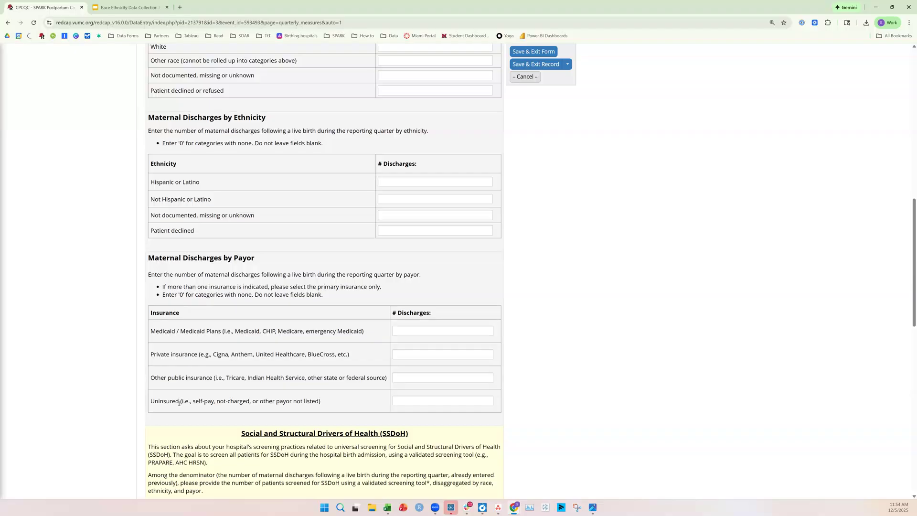
pyautogui.scroll(-2, 120, 308)
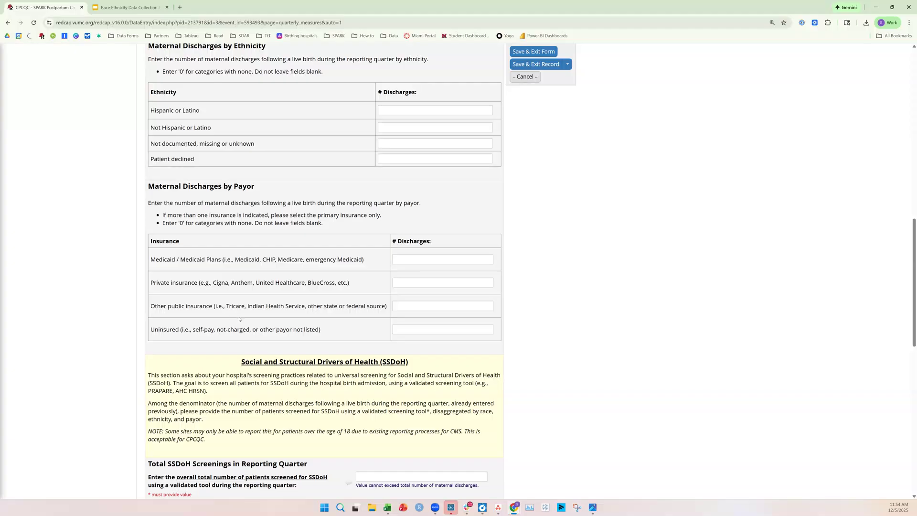
pyautogui.scroll(-1, 242, 318)
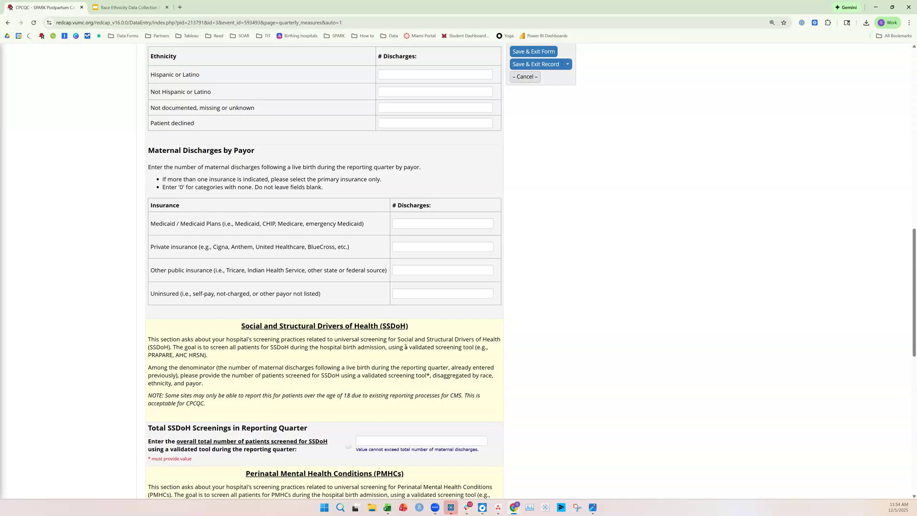
# - Enter 30 as the overall total number of patients screened for SSDoH and dismiss the range alert
pyautogui.scroll(-2, 406, 347)
pyautogui.click(404, 366)
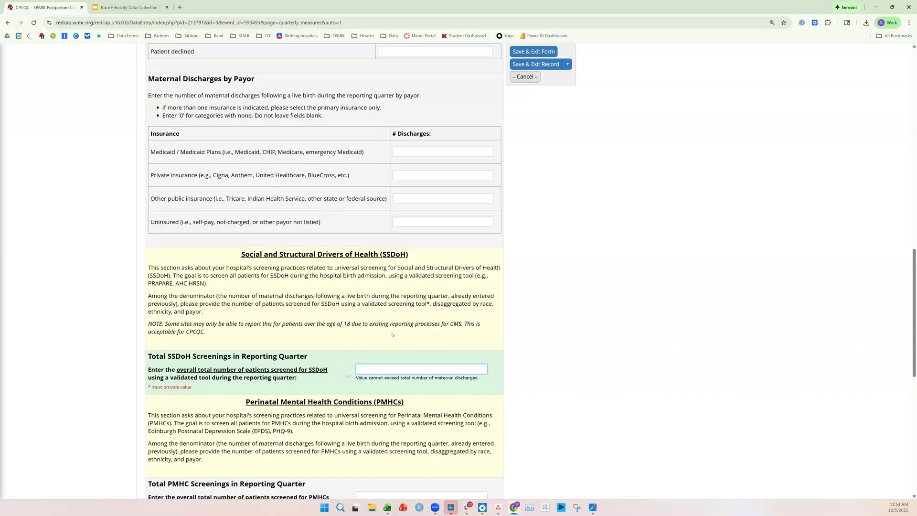
pyautogui.write('30')
pyautogui.click(412, 351)
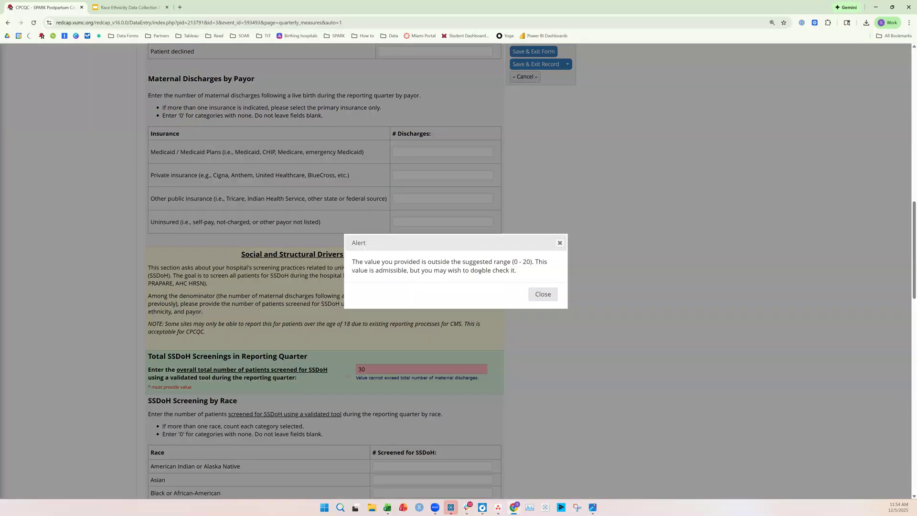
pyautogui.moveTo(530, 261); pyautogui.dragTo(513, 262)
pyautogui.click(513, 262)
pyautogui.click(543, 297)
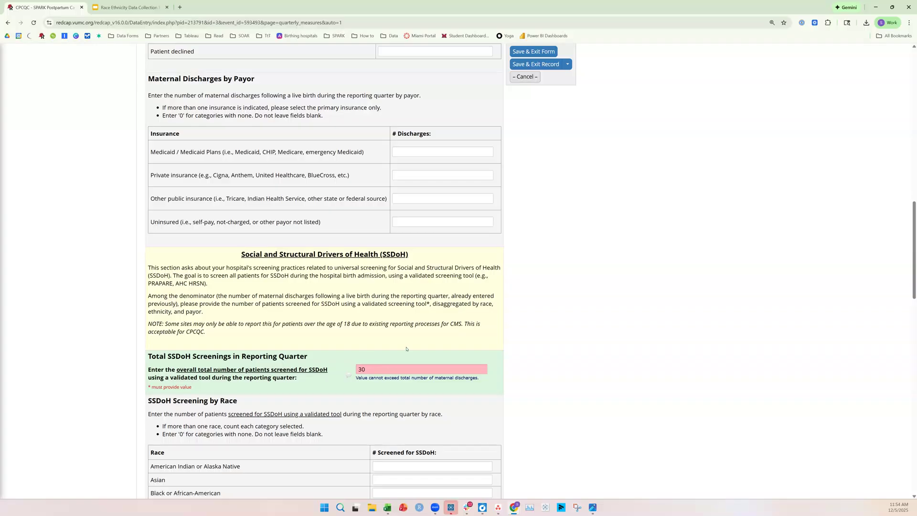
pyautogui.scroll(-3, 408, 349)
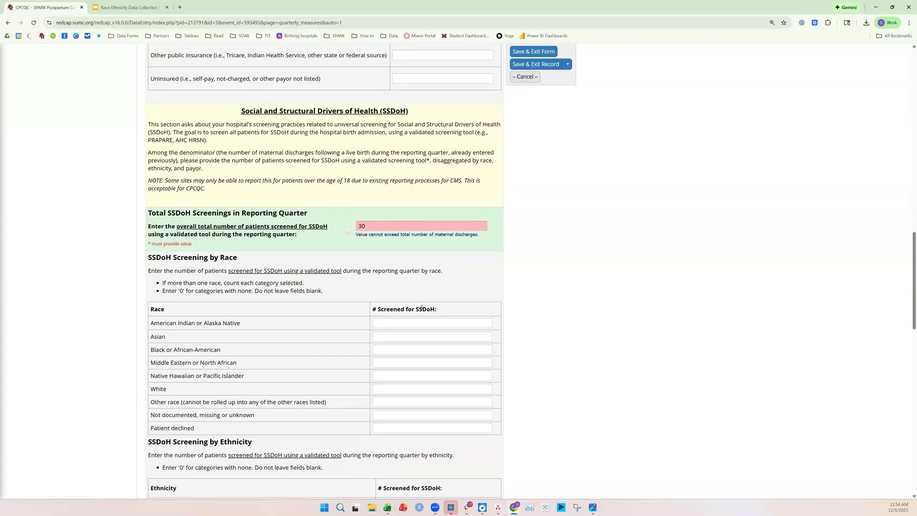
# - Enter 0 patients screened for every category from American Indian or Alaska Native to Patient declined in the SSDoH Screening by Race table
pyautogui.scroll(-1, 232, 243)
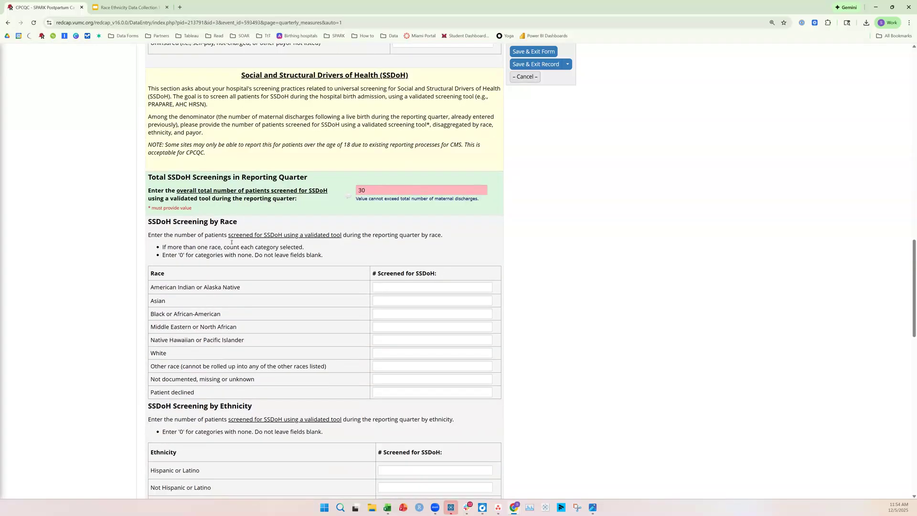
pyautogui.tripleClick(175, 223)
pyautogui.click(406, 287)
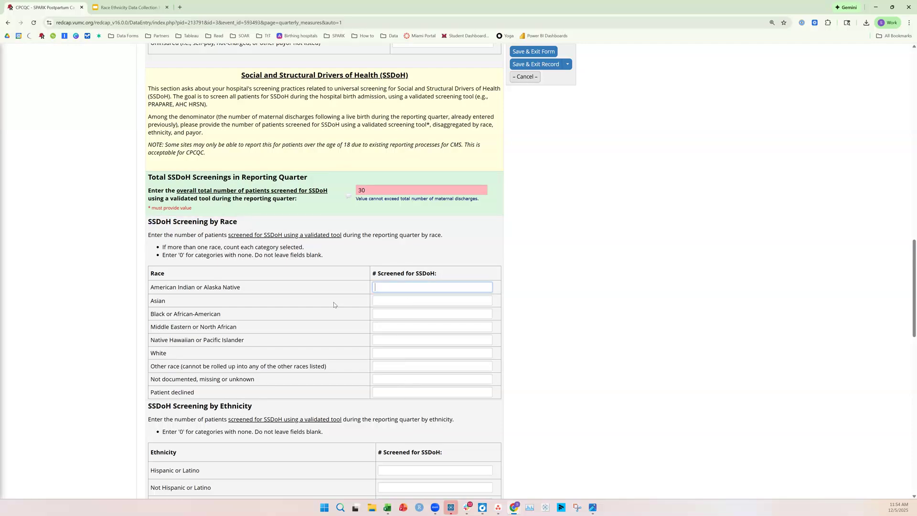
pyautogui.scroll(-1, 334, 302)
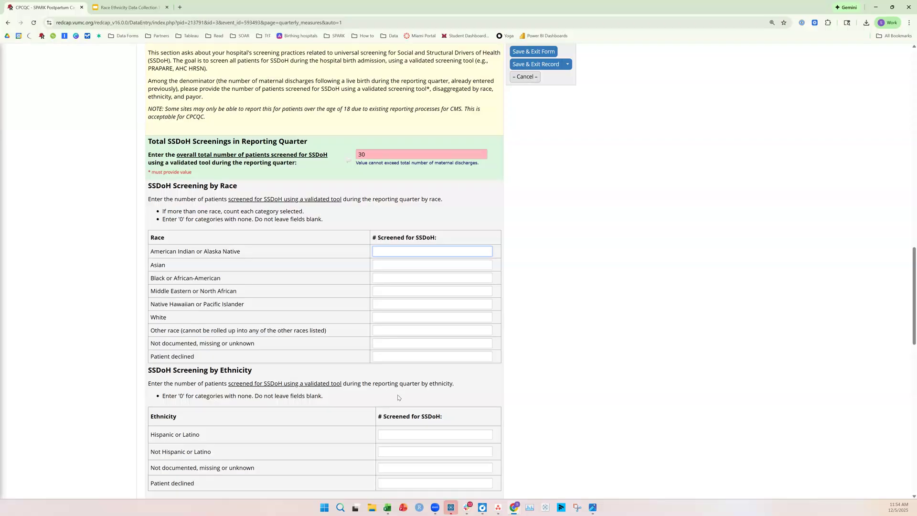
pyautogui.scroll(-2, 398, 396)
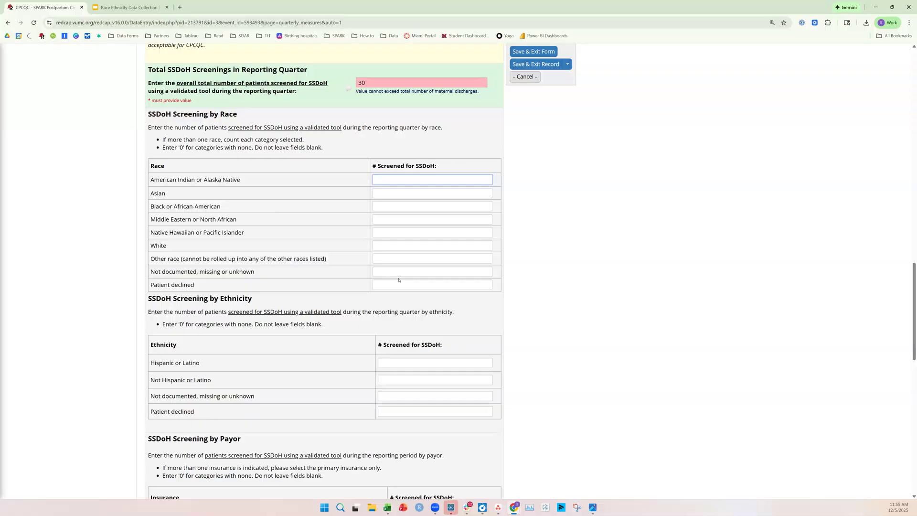
pyautogui.write('0\t0')
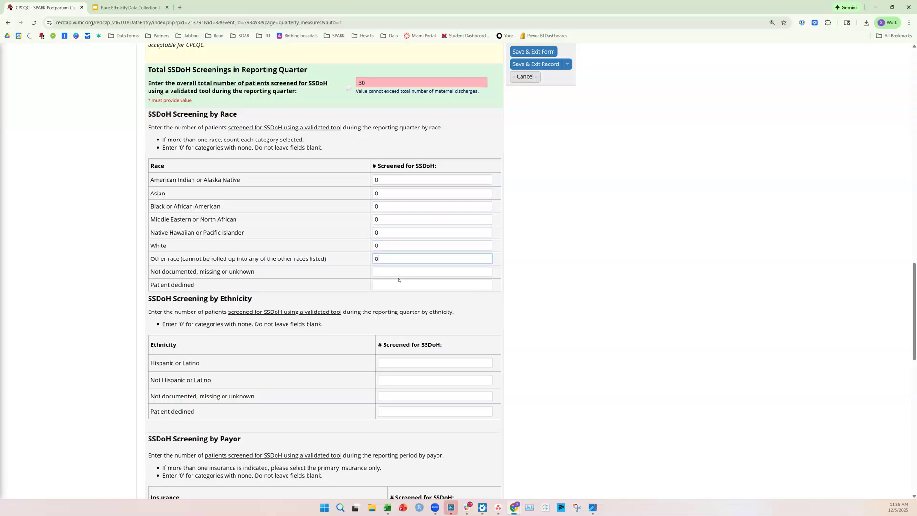
pyautogui.write('\t0\t0\t0\t0\t0\t0\t0')
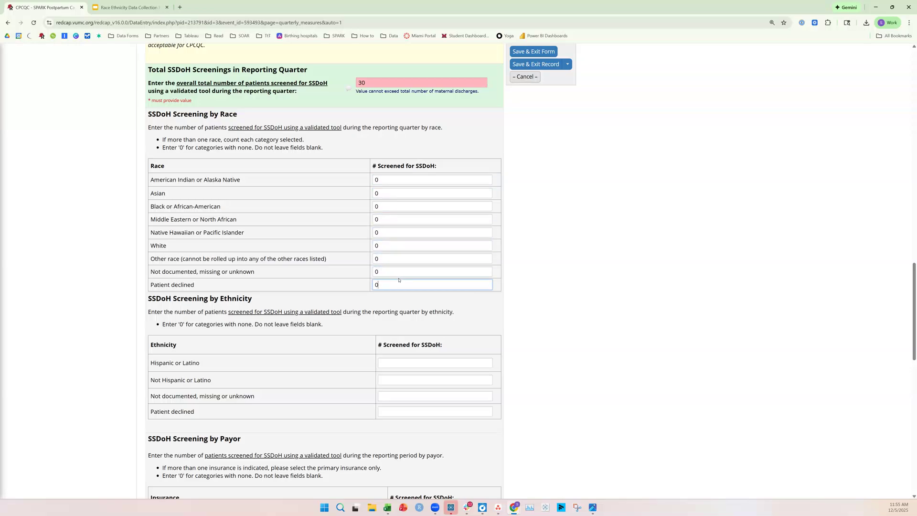
pyautogui.click(397, 300)
# - Enter 10 as the overall total number of patients screened for PMHCs in the reporting quarter
pyautogui.scroll(-2, 304, 290)
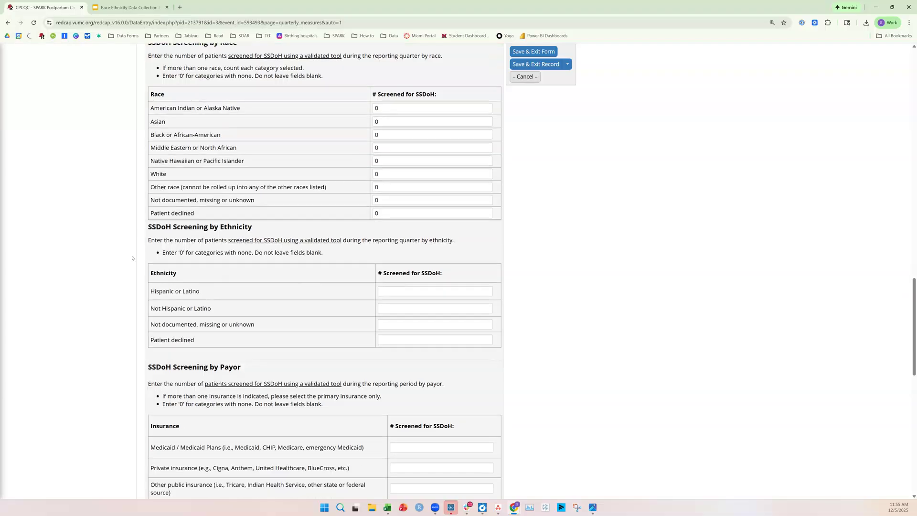
pyautogui.scroll(-5, 255, 356)
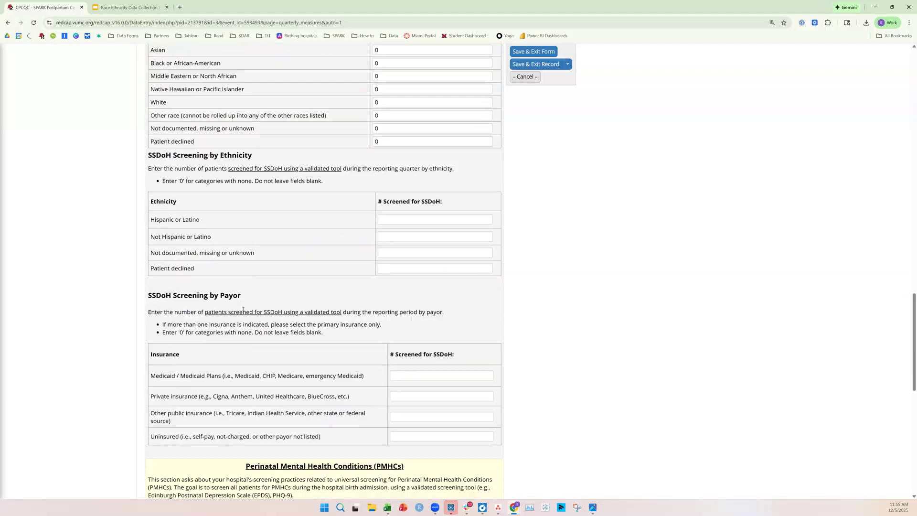
pyautogui.scroll(-2, 352, 304)
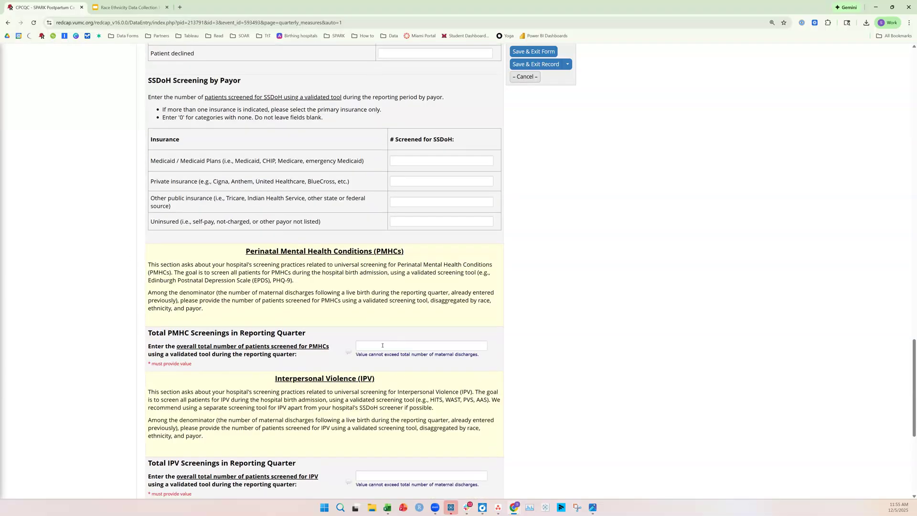
pyautogui.click(383, 346)
pyautogui.moveTo(404, 251); pyautogui.dragTo(247, 253)
pyautogui.click(401, 344)
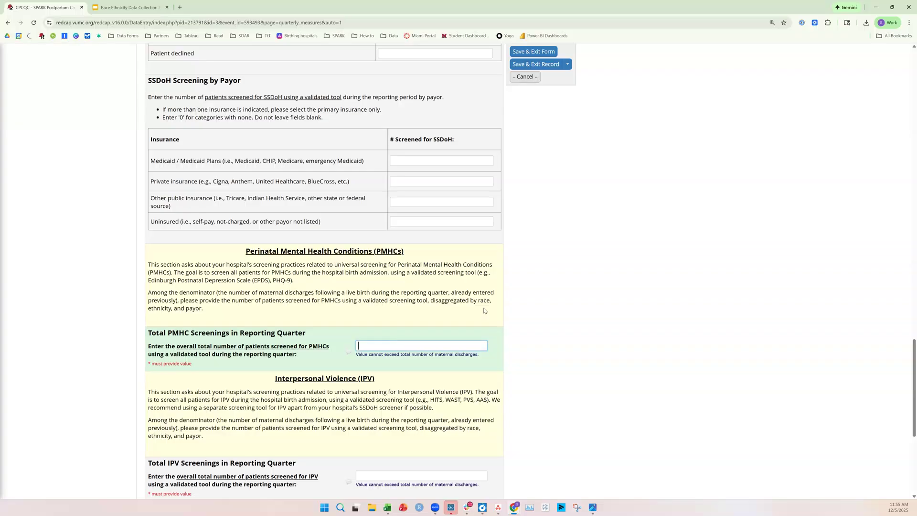
pyautogui.write('10')
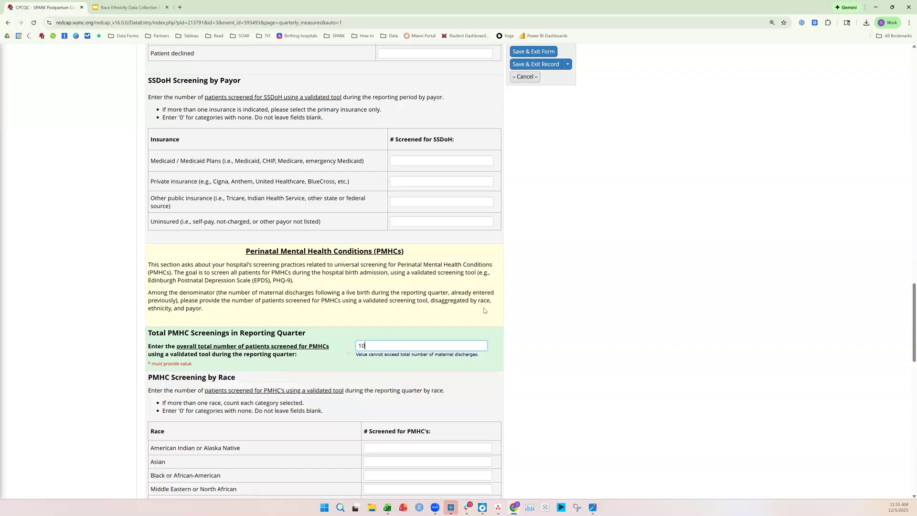
pyautogui.click(469, 383)
pyautogui.click(385, 341)
# - Enter 5 as the overall total number of patients screened for IPV in the reporting quarter
pyautogui.scroll(-2, 387, 342)
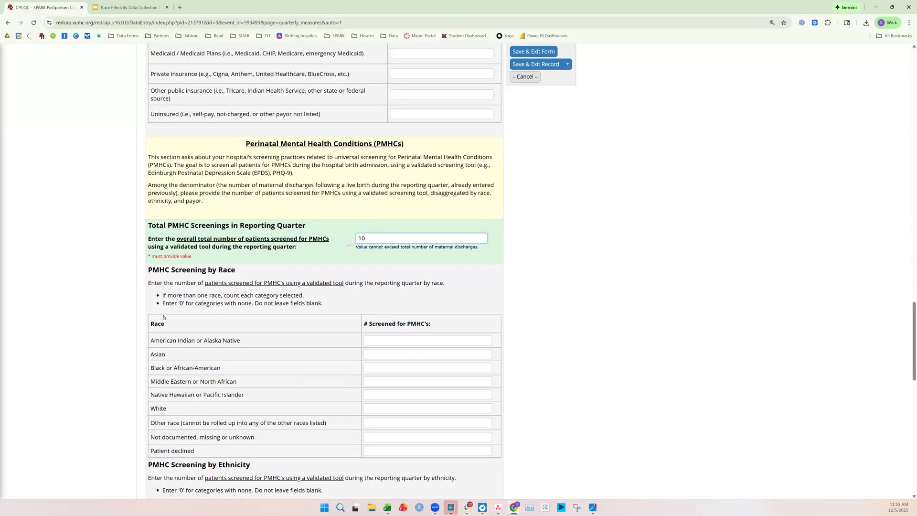
pyautogui.scroll(-5, 287, 368)
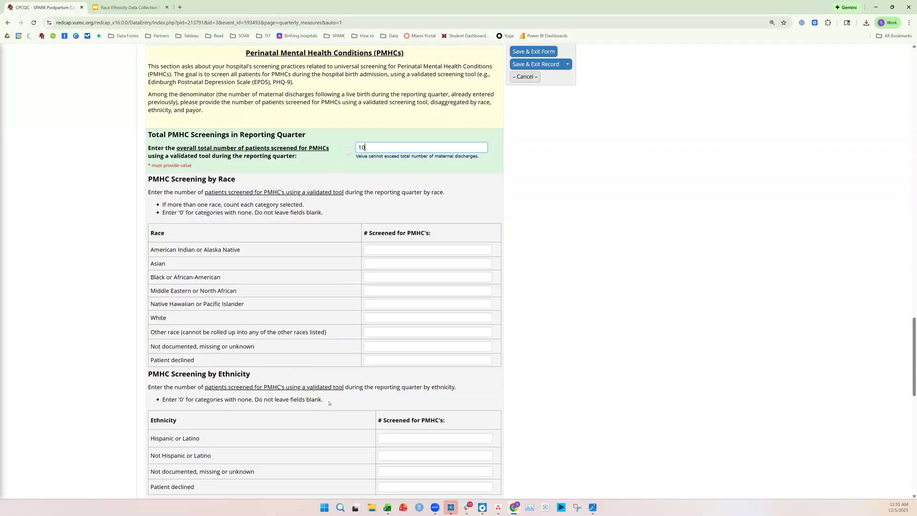
pyautogui.scroll(-1, 408, 401)
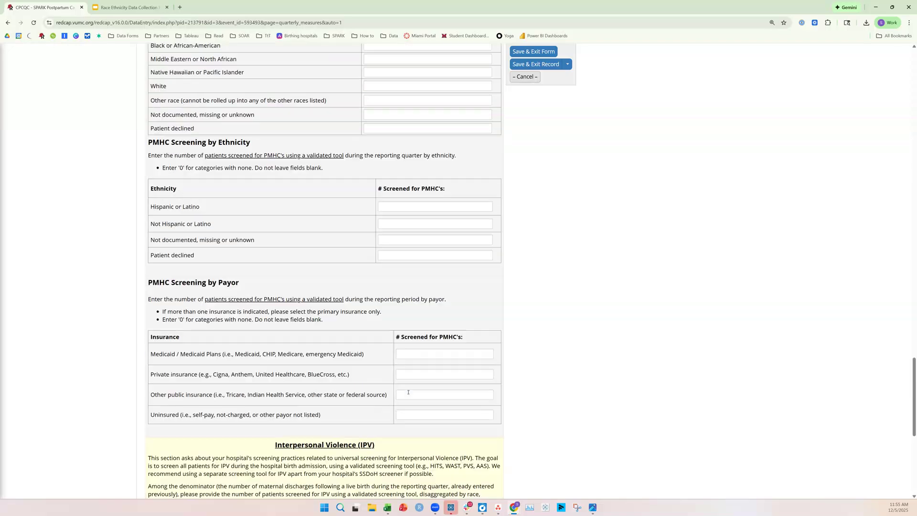
pyautogui.scroll(-5, 384, 385)
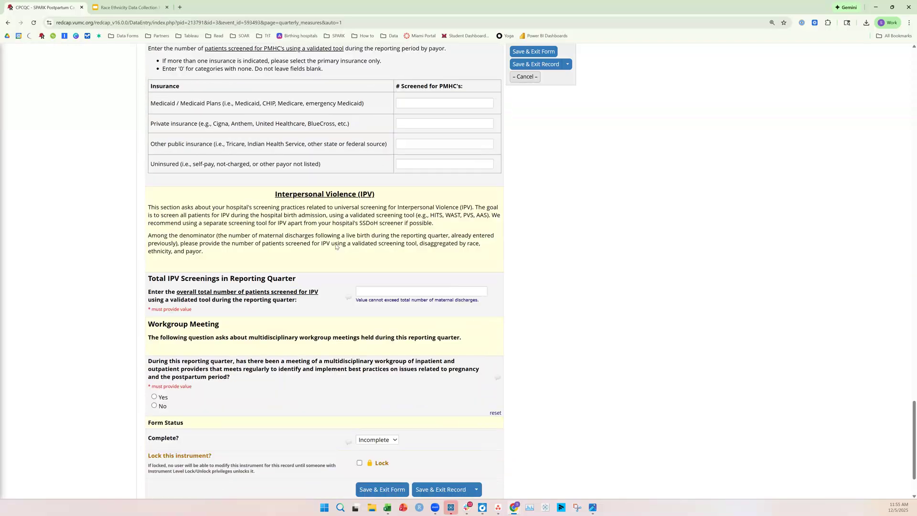
pyautogui.moveTo(267, 197); pyautogui.dragTo(390, 194)
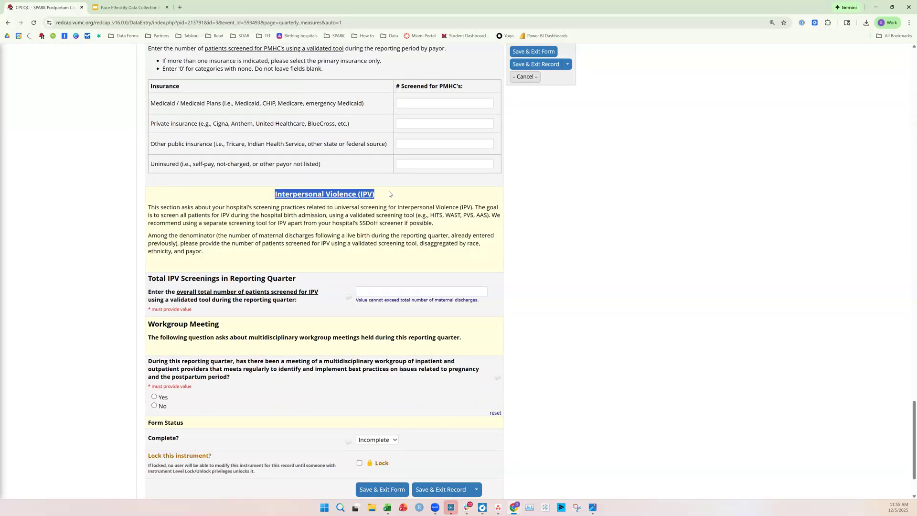
pyautogui.click(276, 270)
pyautogui.click(394, 292)
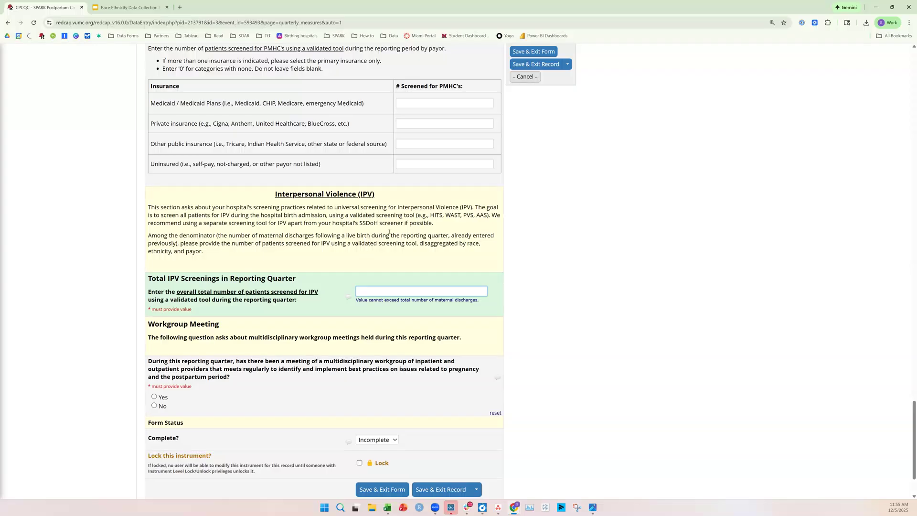
pyautogui.write('5')
pyautogui.click(376, 328)
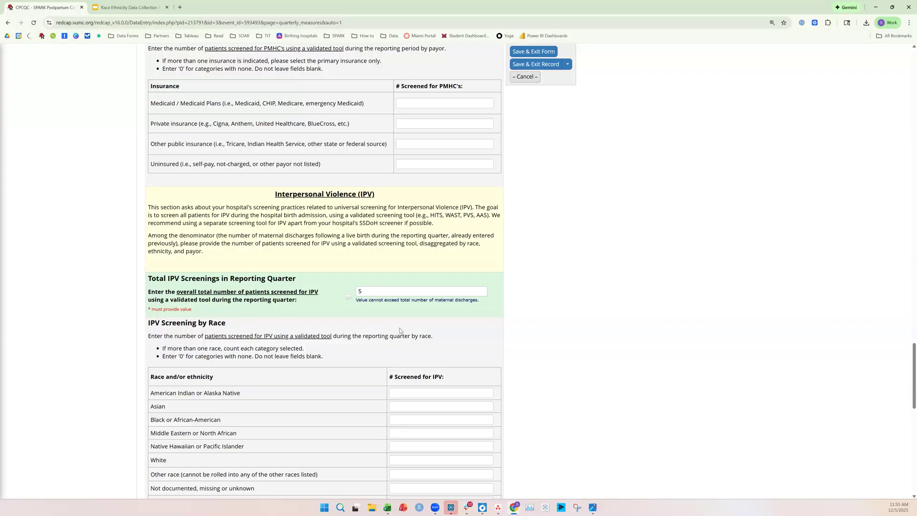
# - Review the IPV and PMHC sections with their race, ethnicity and payor tables, continuing down to the Workgroup Meeting question and Form Status
pyautogui.scroll(-2, 382, 329)
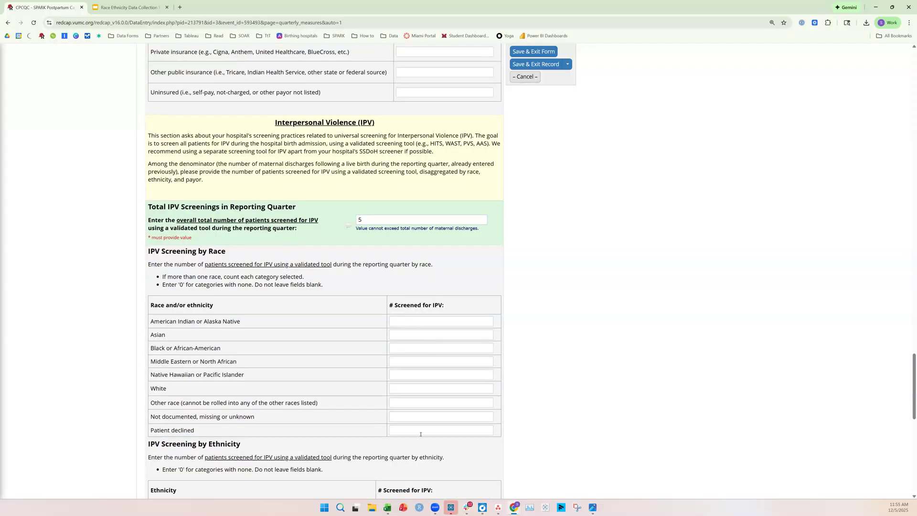
pyautogui.scroll(-6, 426, 417)
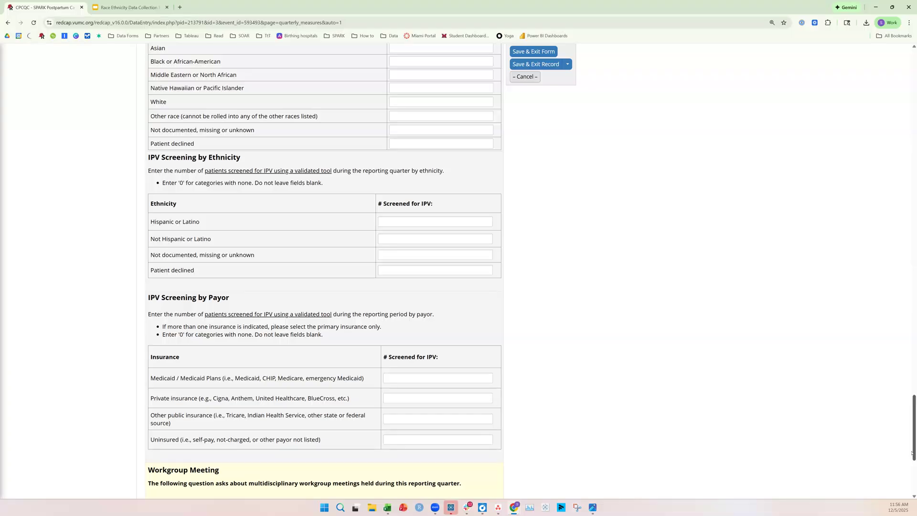
pyautogui.moveTo(911, 453); pyautogui.dragTo(906, 387)
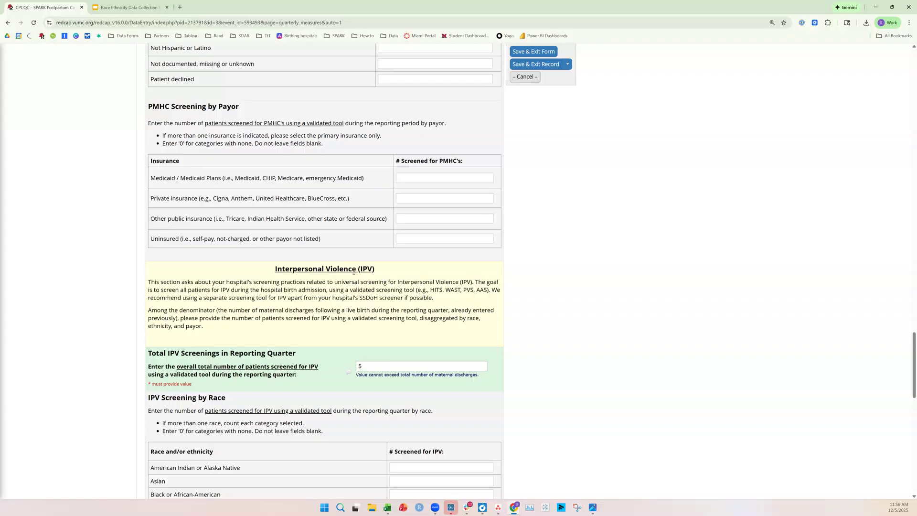
pyautogui.moveTo(383, 282); pyautogui.dragTo(274, 269)
pyautogui.click(376, 283)
pyautogui.moveTo(913, 375); pyautogui.dragTo(914, 308)
pyautogui.moveTo(912, 303); pyautogui.dragTo(912, 303)
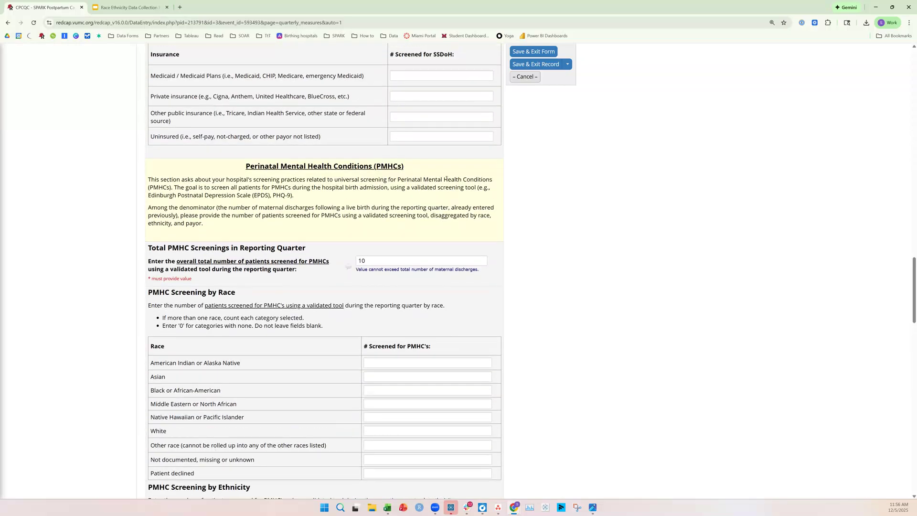
pyautogui.moveTo(405, 173); pyautogui.dragTo(287, 168)
pyautogui.click(288, 168)
pyautogui.moveTo(913, 311); pyautogui.dragTo(908, 342)
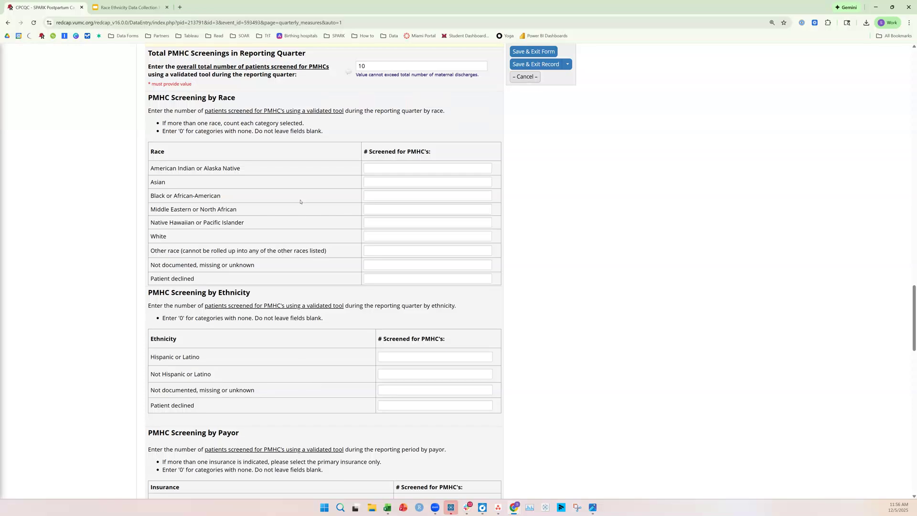
pyautogui.scroll(-3, 297, 221)
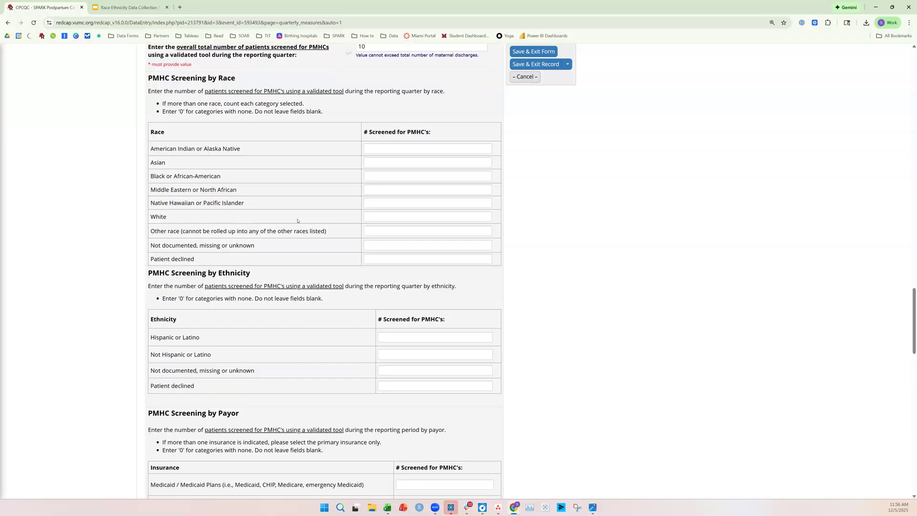
pyautogui.scroll(-1, 297, 221)
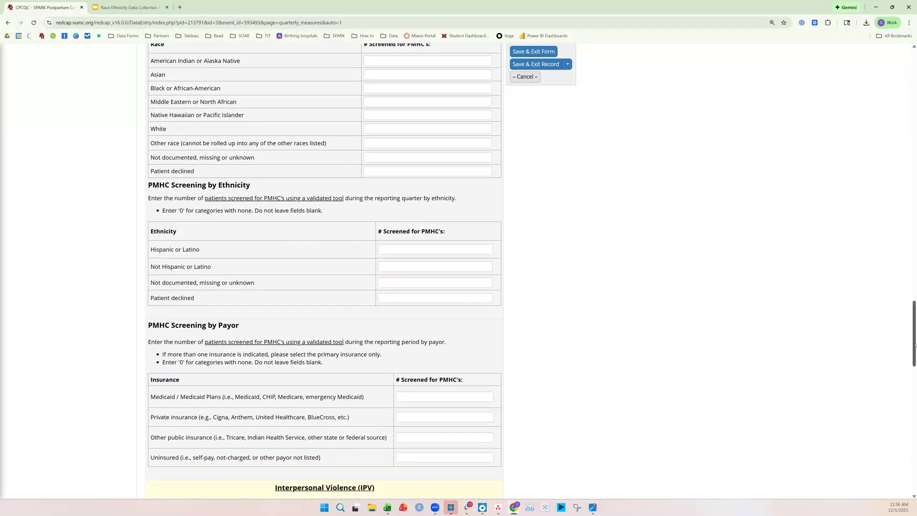
pyautogui.moveTo(915, 344); pyautogui.dragTo(903, 475)
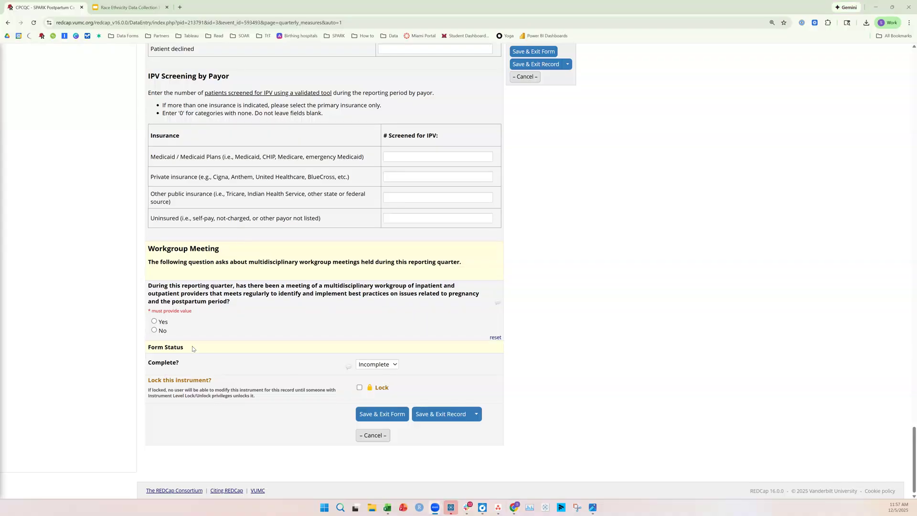
# - Try the Complete form status, set it back to Incomplete and look over the available status options again
pyautogui.click(376, 365)
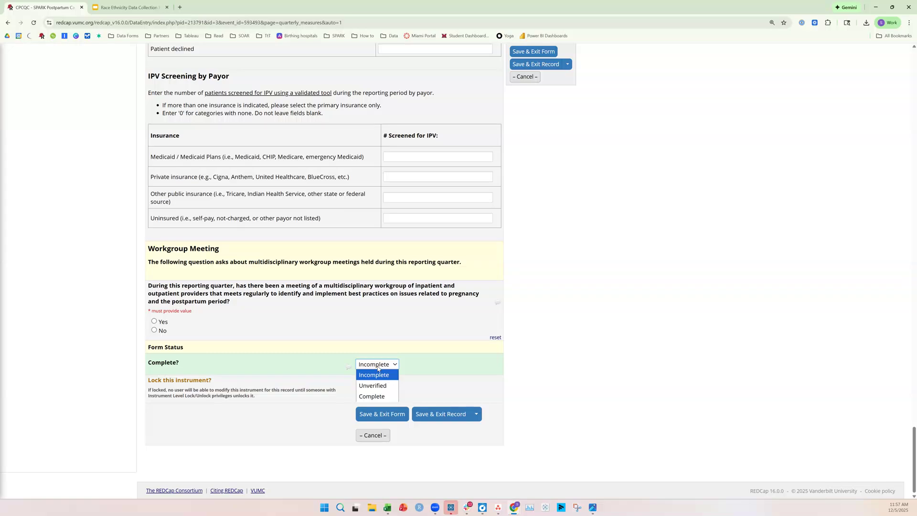
pyautogui.click(372, 396)
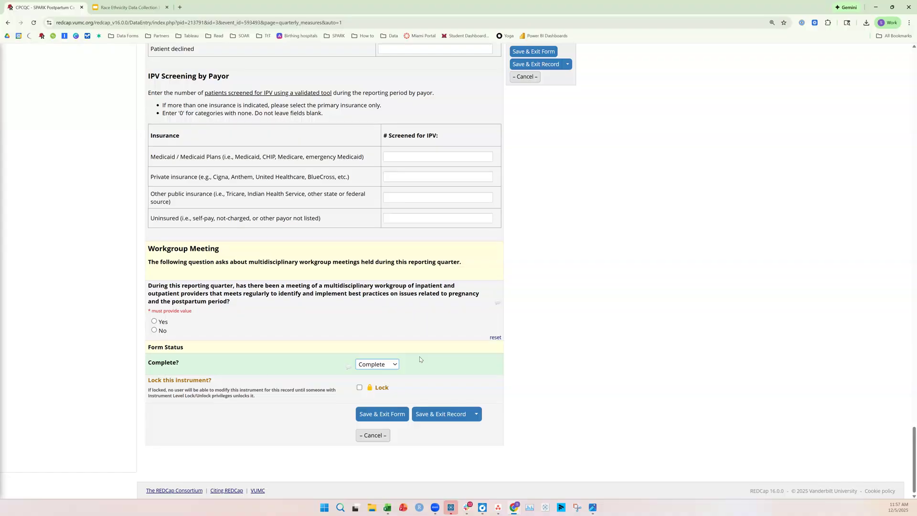
pyautogui.click(395, 365)
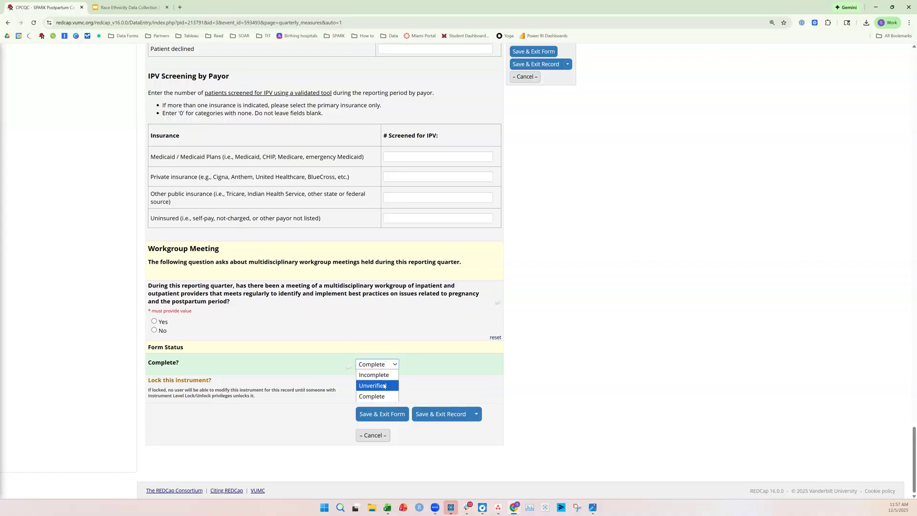
pyautogui.click(382, 375)
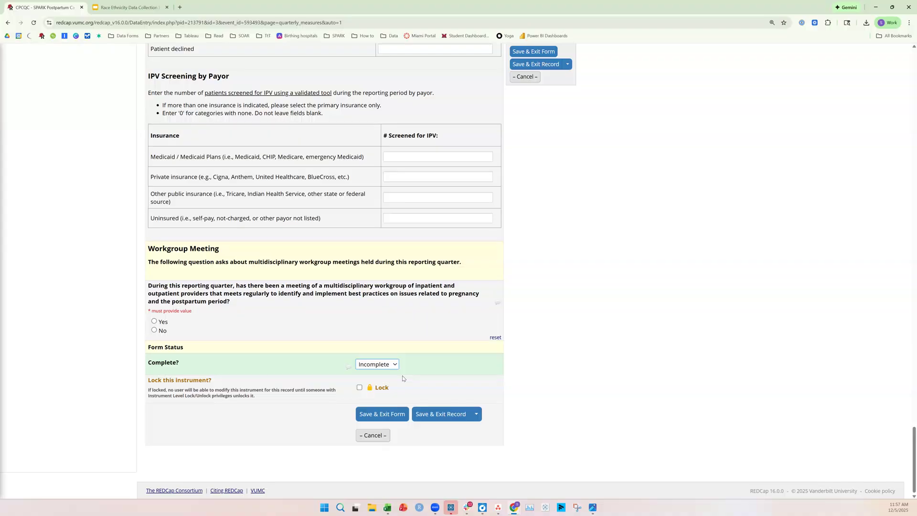
pyautogui.scroll(1, 914, 437)
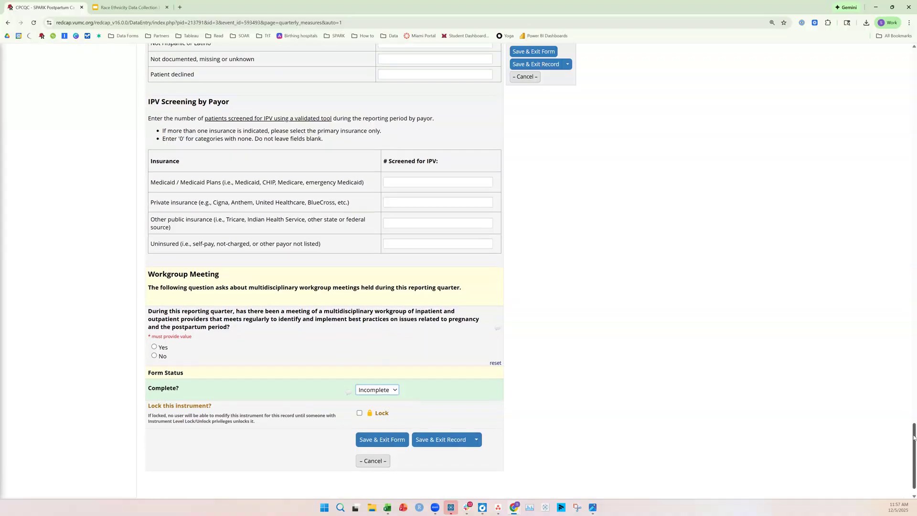
pyautogui.scroll(1, 914, 437)
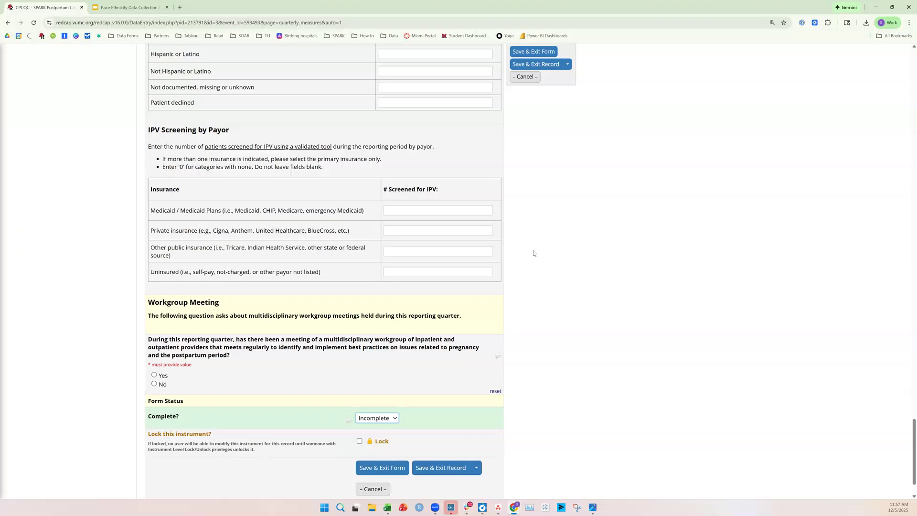
pyautogui.scroll(-1, 534, 252)
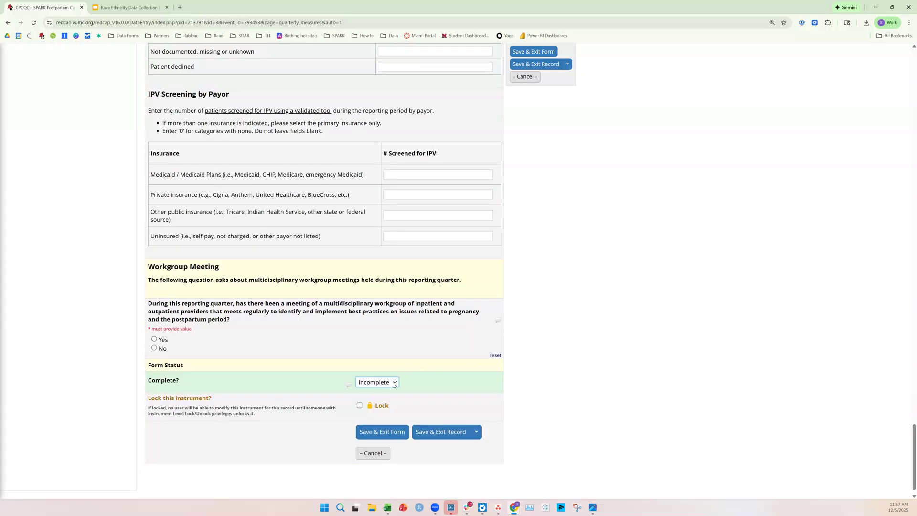
pyautogui.click(394, 383)
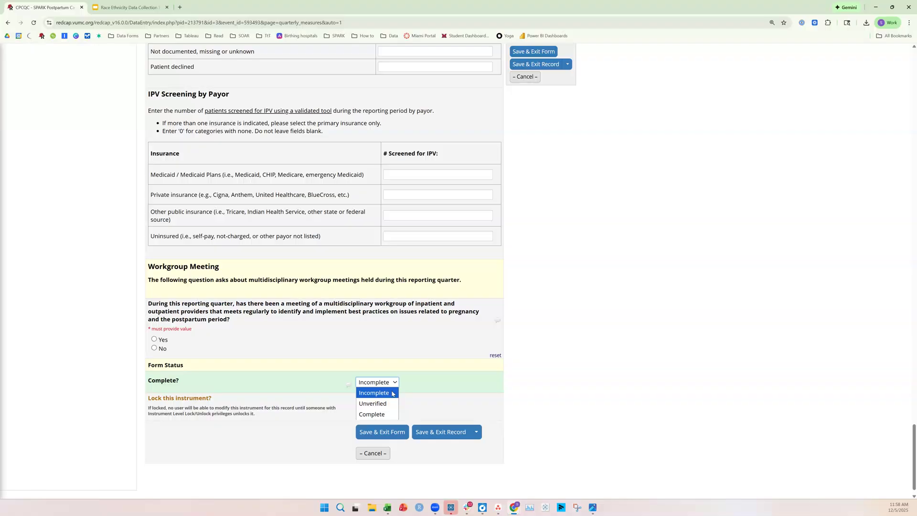
pyautogui.click(754, 399)
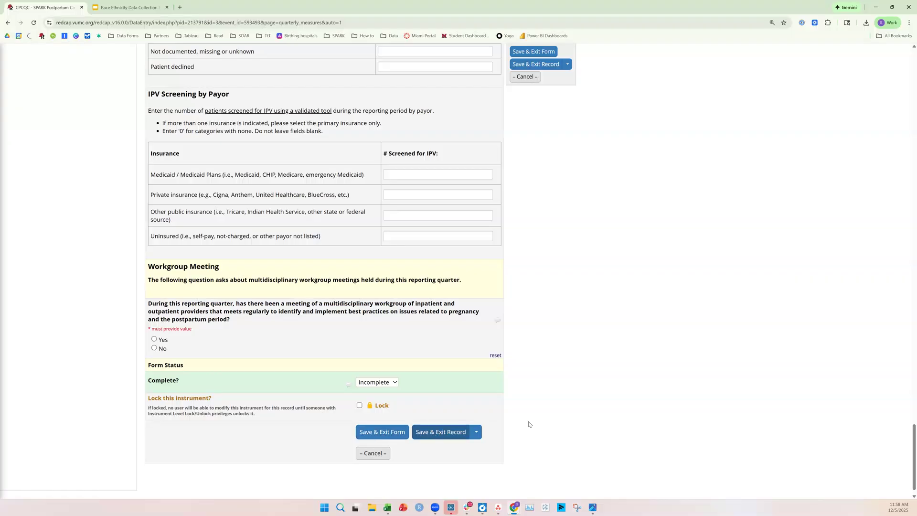
# - Save and exit the quarterly data form, ignoring the missing required fields and leaving the record for its home page
pyautogui.click(400, 435)
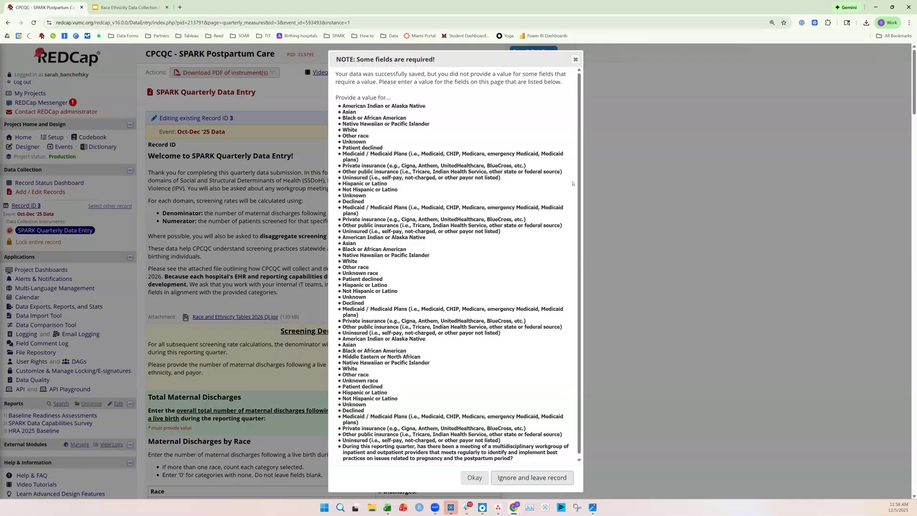
pyautogui.scroll(-1, 579, 181)
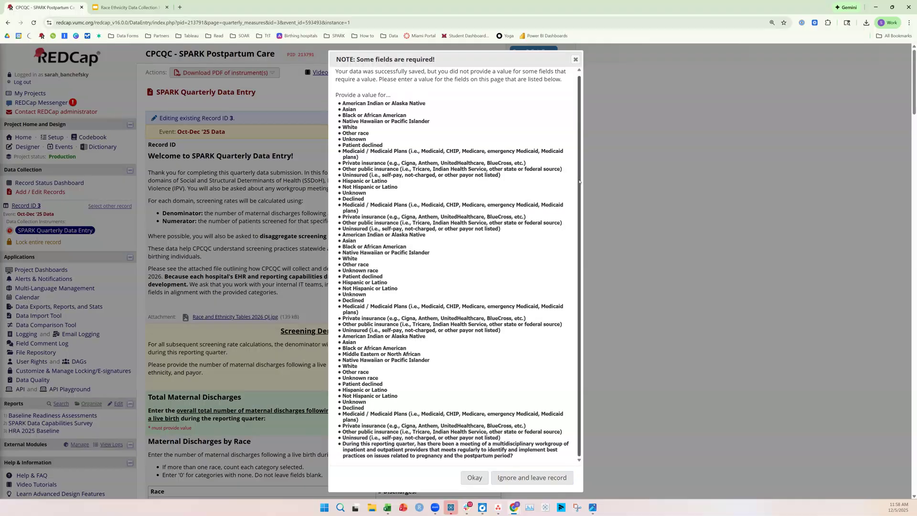
pyautogui.scroll(1, 579, 167)
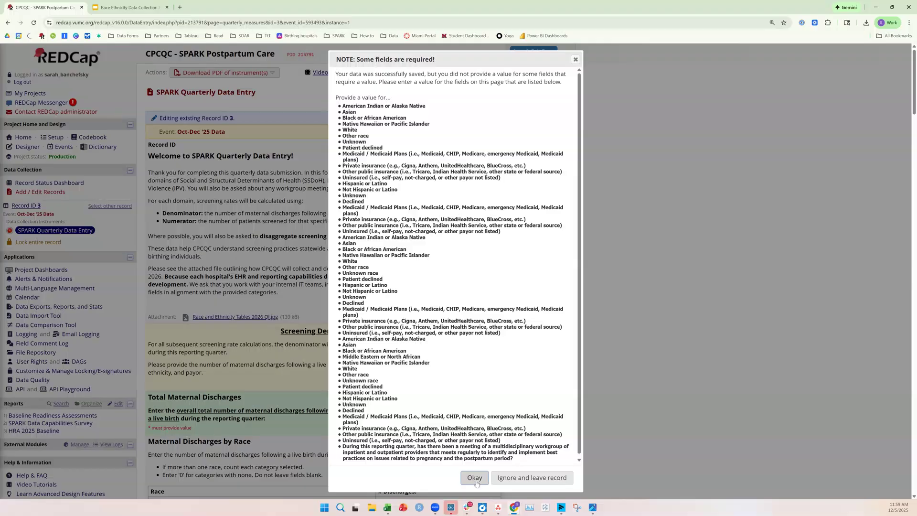
pyautogui.click(518, 477)
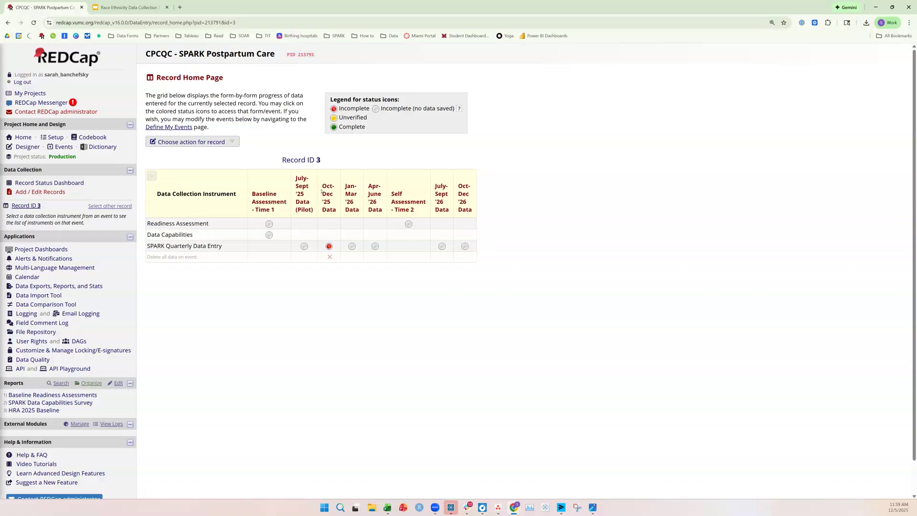
pyautogui.moveTo(322, 184); pyautogui.dragTo(329, 217)
pyautogui.click(336, 215)
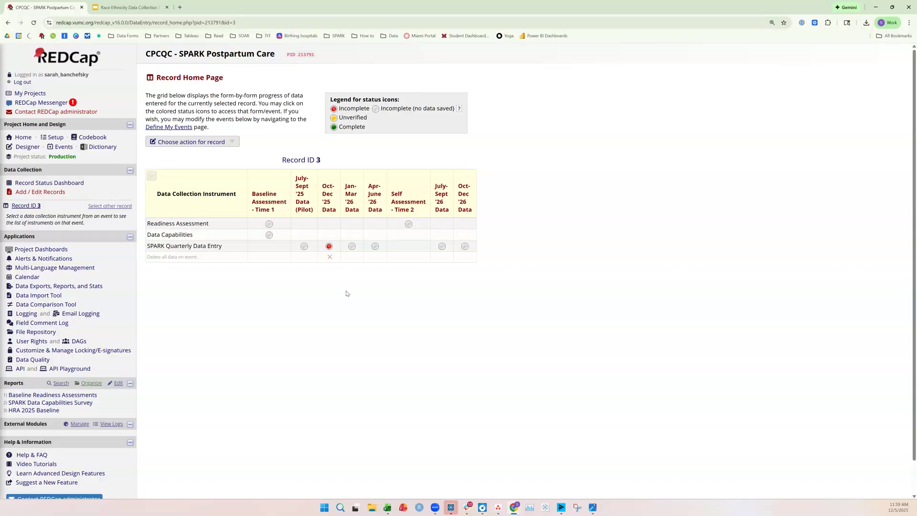